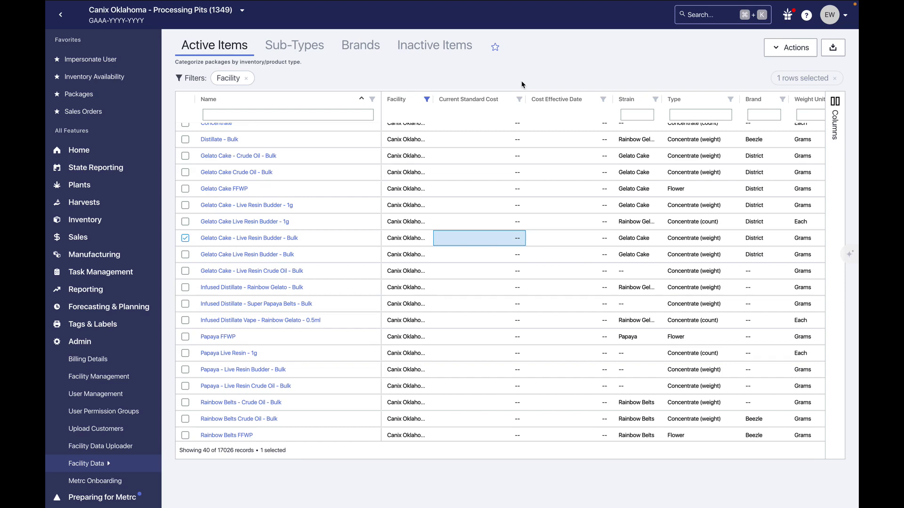
{"action": "left_click", "coordinate": [96, 465]}
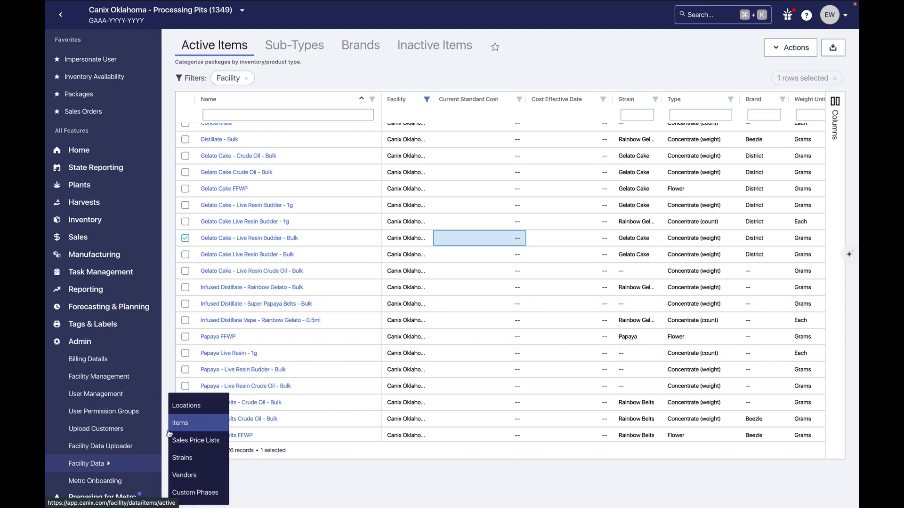
{"action": "left_click", "coordinate": [112, 465]}
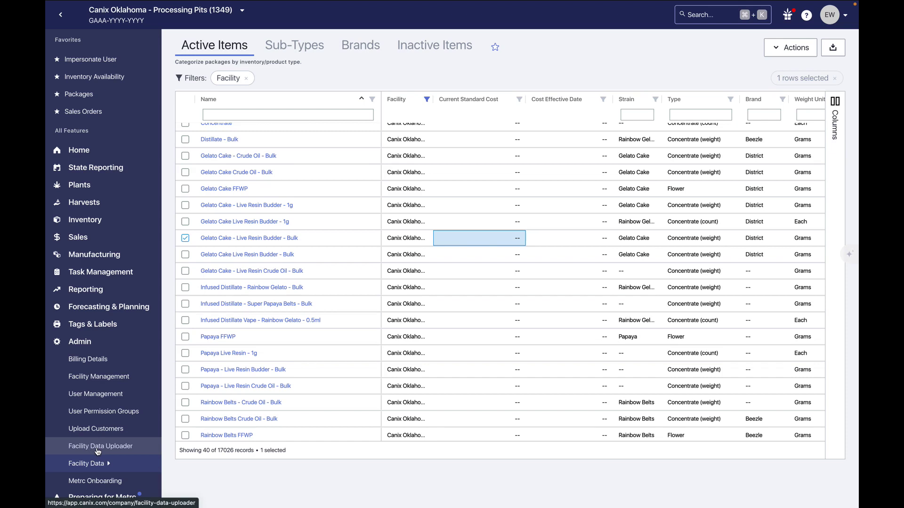
{"action": "left_click", "coordinate": [94, 463]}
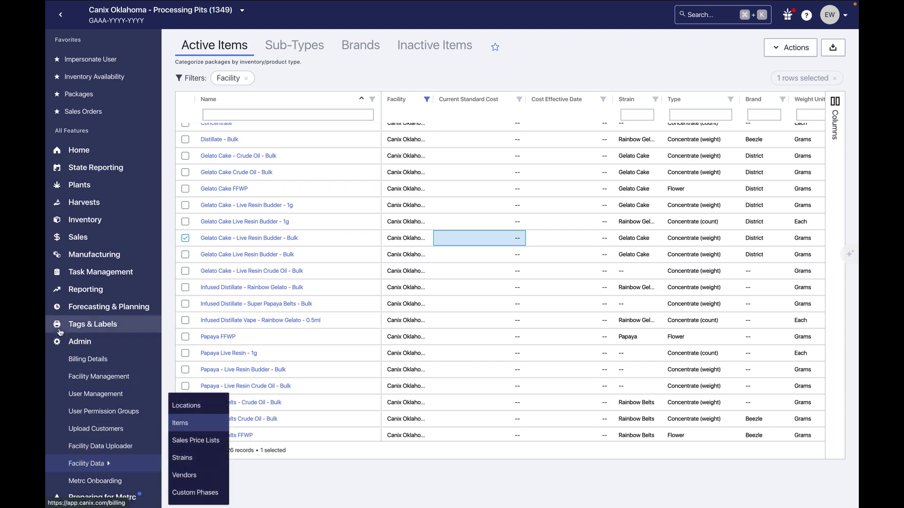
{"action": "left_click", "coordinate": [263, 479]}
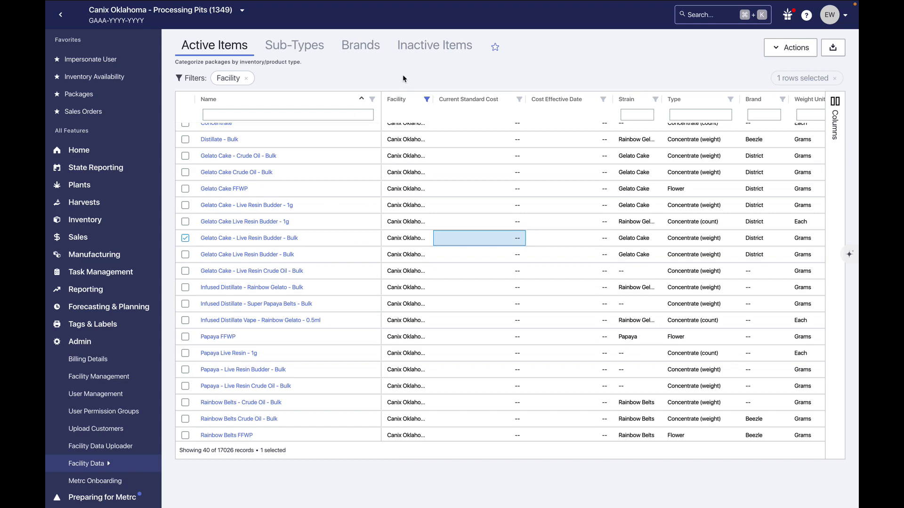
Widen the Category column in the sub-types list and create a 1G PreRoll sub-type with item type Pre-Roll and weight unit Each.
{"action": "left_click", "coordinate": [294, 49]}
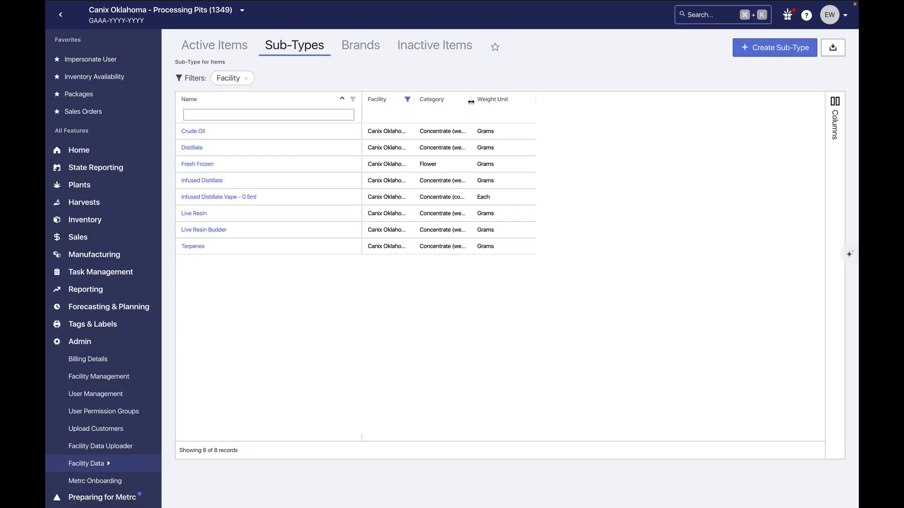
{"action": "left_click_drag", "start_coordinate": [471, 103], "coordinate": [511, 104]}
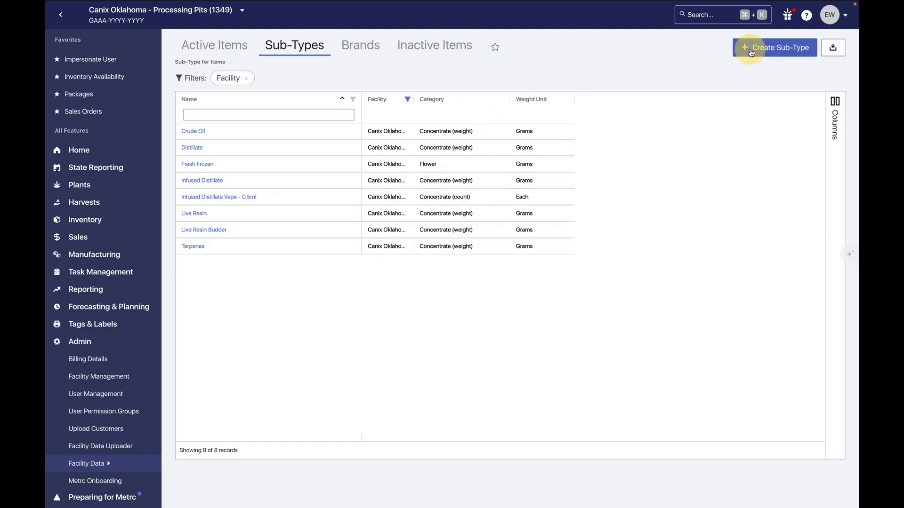
{"action": "left_click", "coordinate": [774, 47]}
{"action": "left_click", "coordinate": [429, 203]}
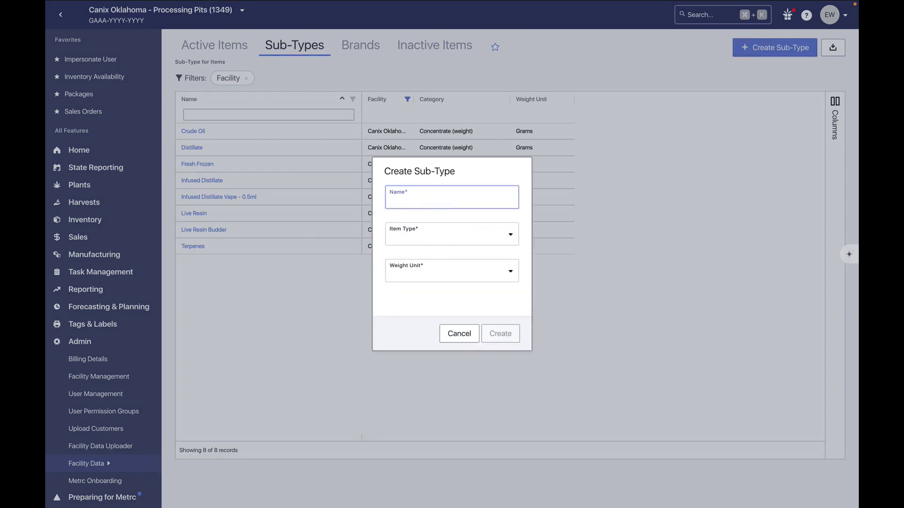
{"action": "type", "text": "1G PreRoll"}
{"action": "left_click", "coordinate": [445, 237]}
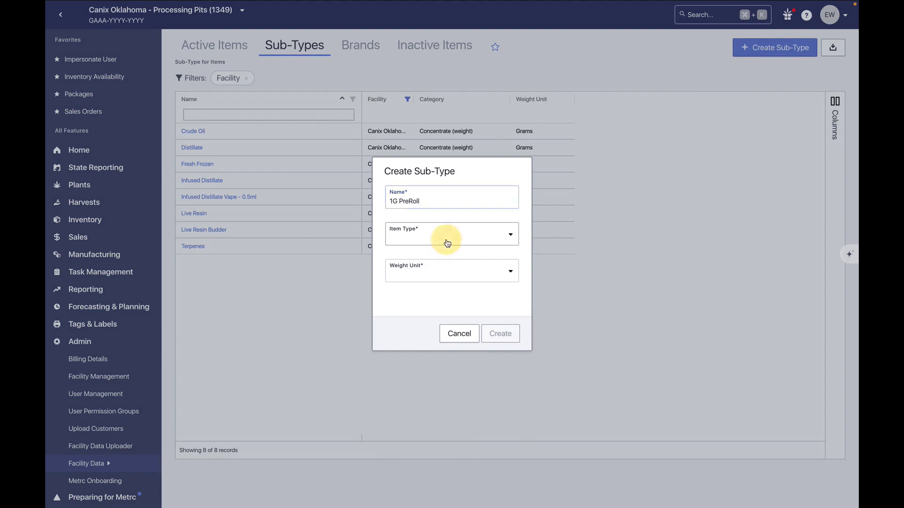
{"action": "scroll", "coordinate": [428, 352], "scroll_direction": "down", "scroll_amount": 5}
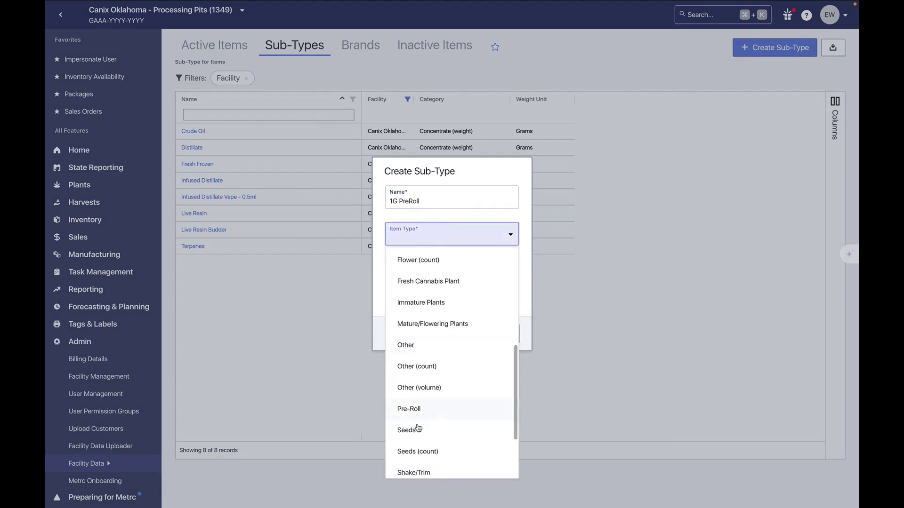
{"action": "left_click", "coordinate": [405, 409]}
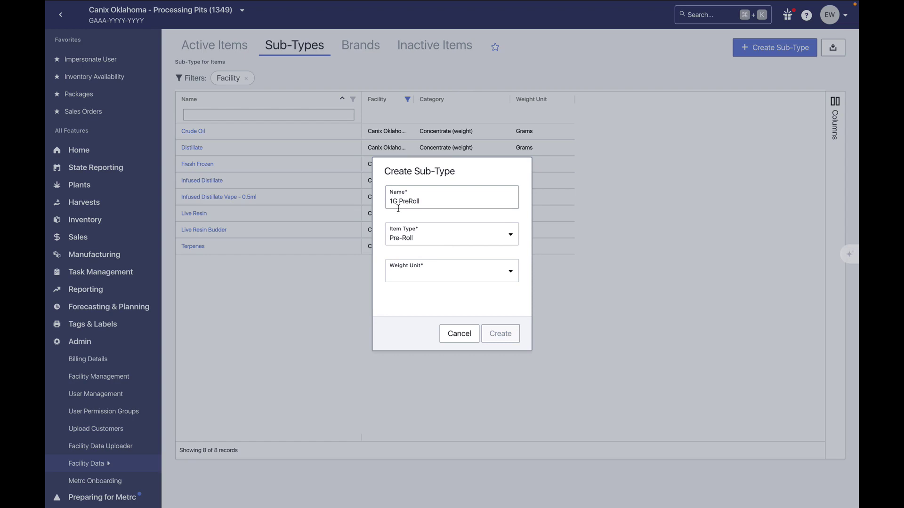
{"action": "left_click", "coordinate": [404, 271]}
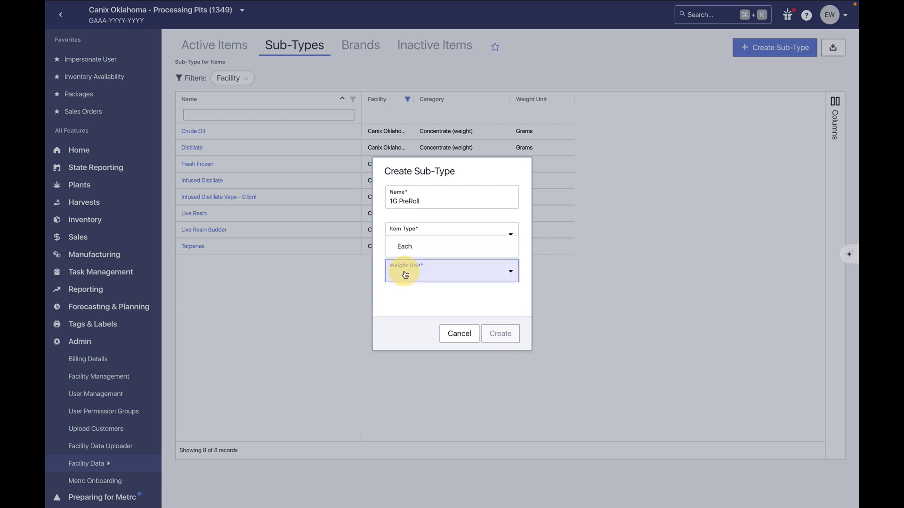
{"action": "left_click", "coordinate": [406, 249]}
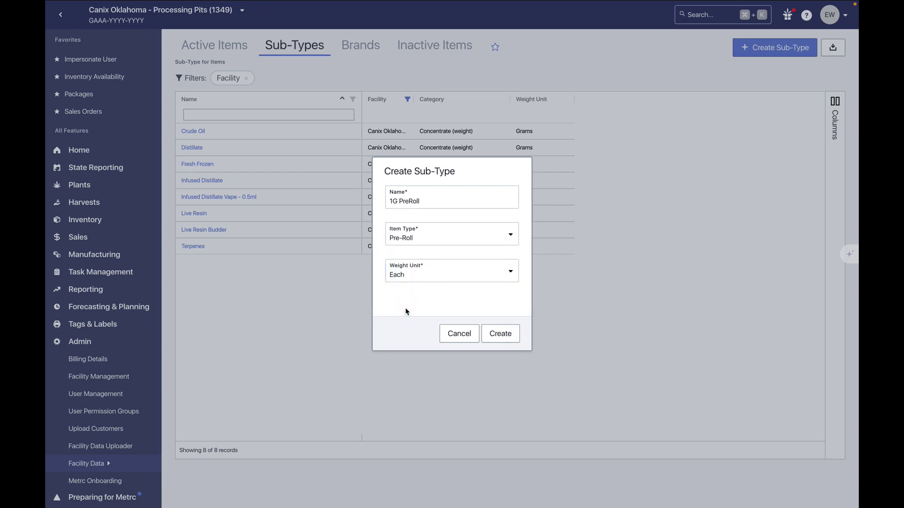
{"action": "left_click", "coordinate": [514, 339]}
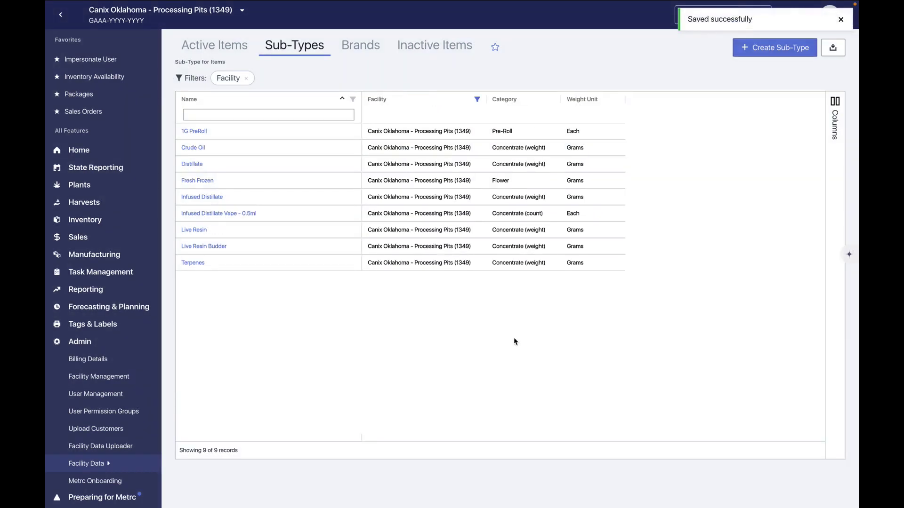
Create a second sub-type named A Buds with item type Flower and weight unit Grams.
{"action": "left_click", "coordinate": [772, 47]}
{"action": "left_click", "coordinate": [414, 202]}
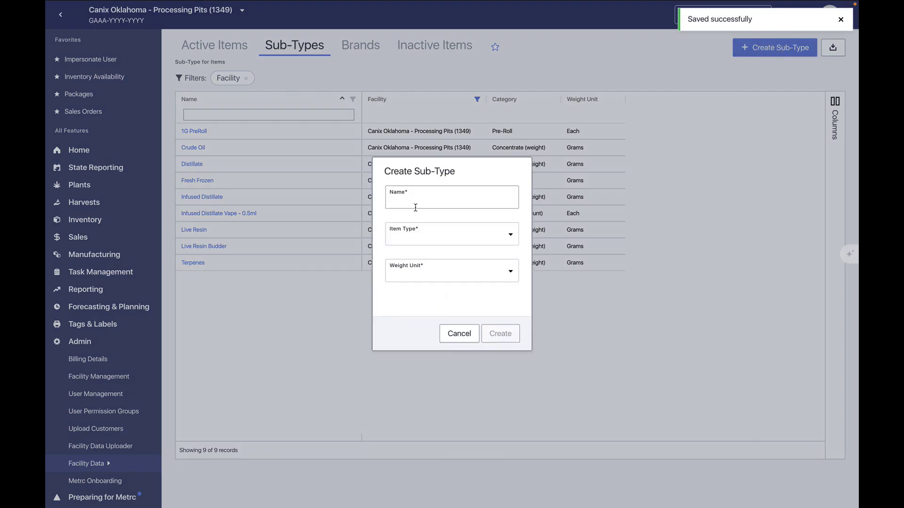
{"action": "type", "text": "A Buds"}
{"action": "left_click", "coordinate": [412, 230]}
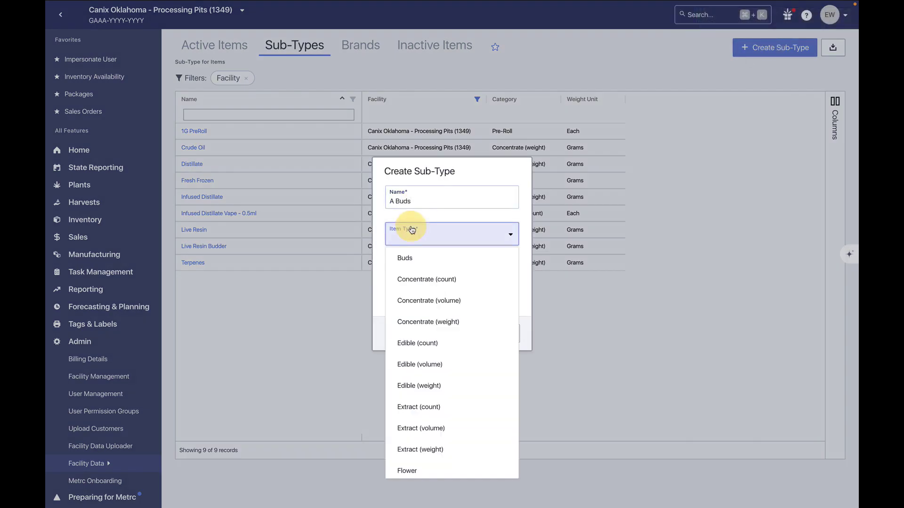
{"action": "scroll", "coordinate": [406, 352], "scroll_direction": "down", "scroll_amount": 1}
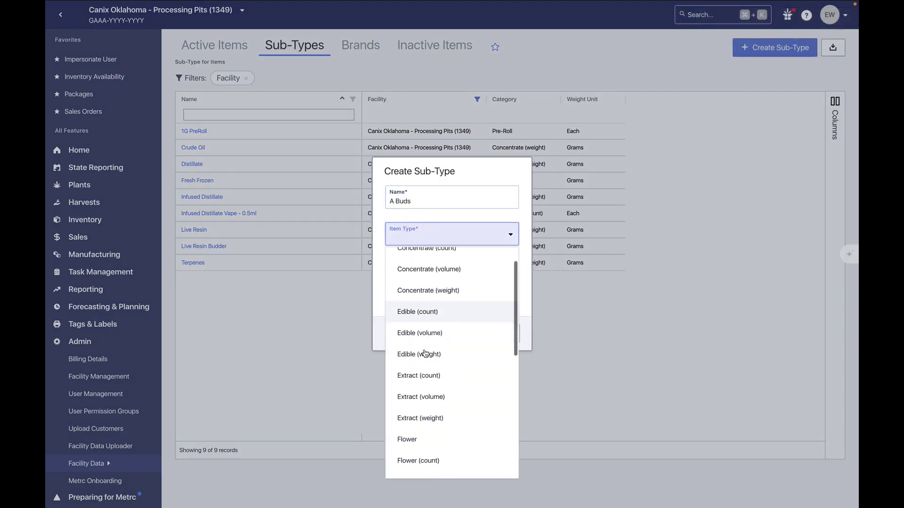
{"action": "left_click", "coordinate": [418, 435]}
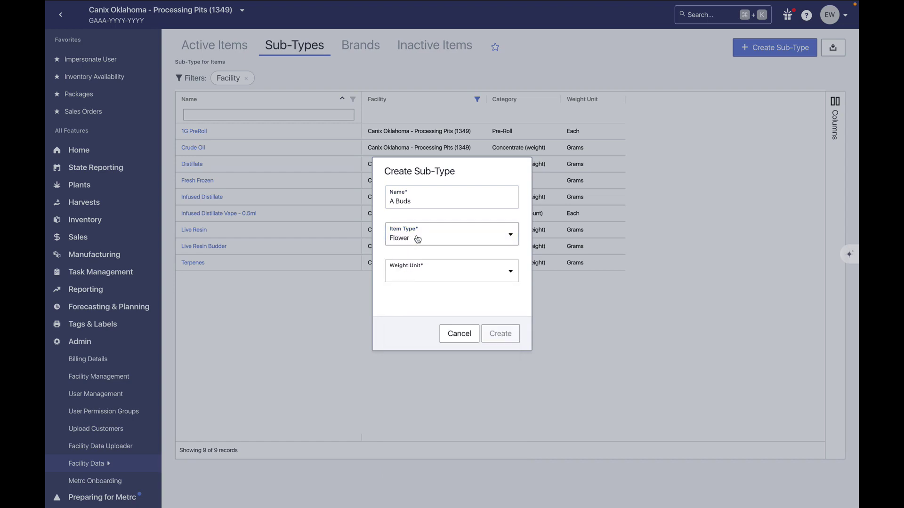
{"action": "left_click", "coordinate": [400, 278]}
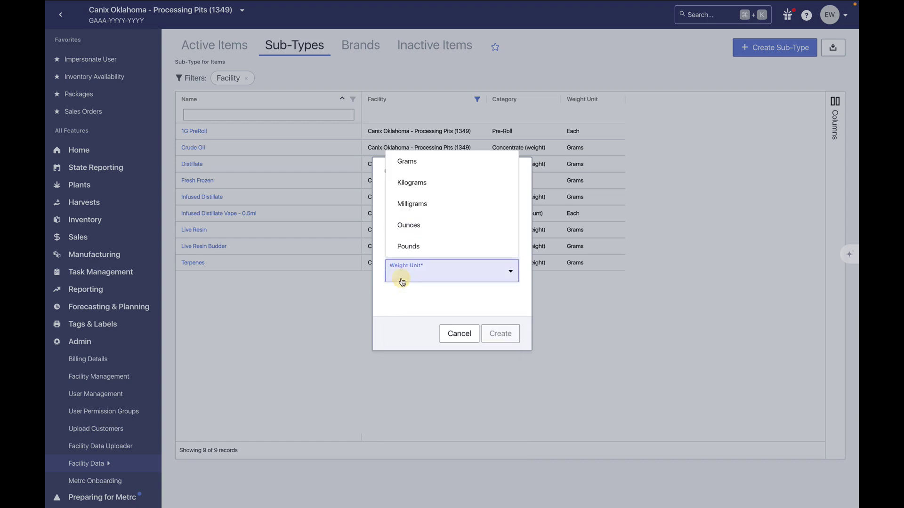
{"action": "left_click", "coordinate": [415, 167]}
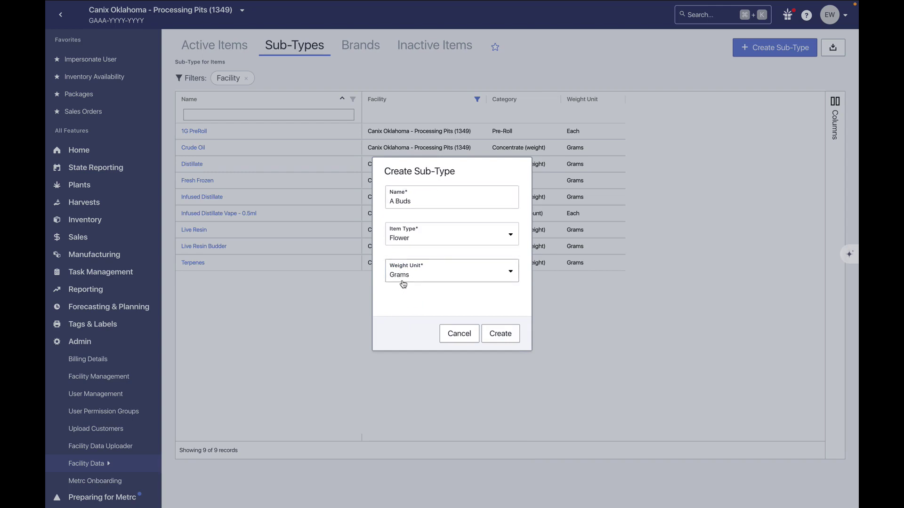
{"action": "left_click", "coordinate": [499, 335]}
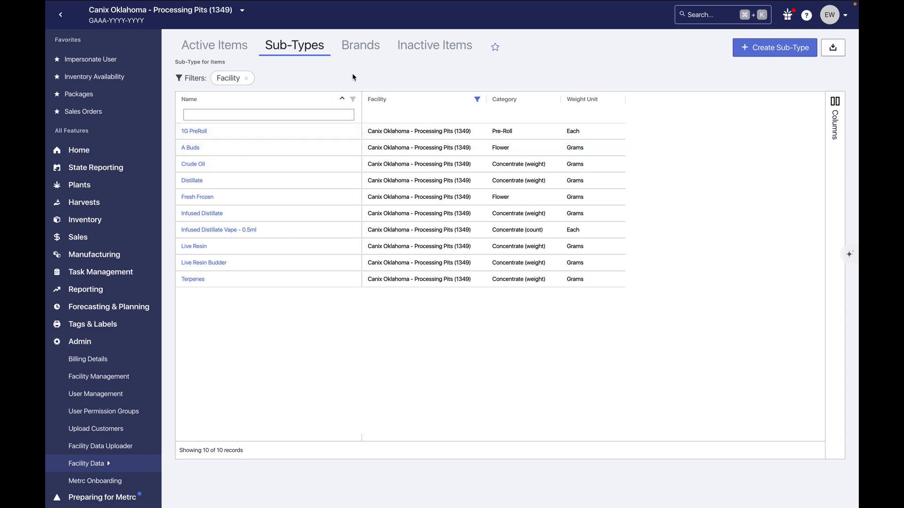
Create a new item brand named Happy Day.
{"action": "left_click", "coordinate": [360, 50]}
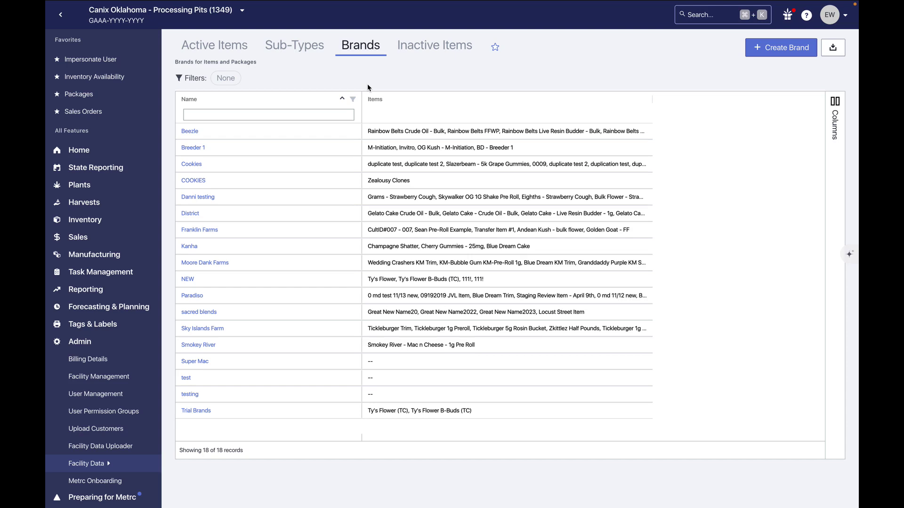
{"action": "left_click", "coordinate": [774, 47]}
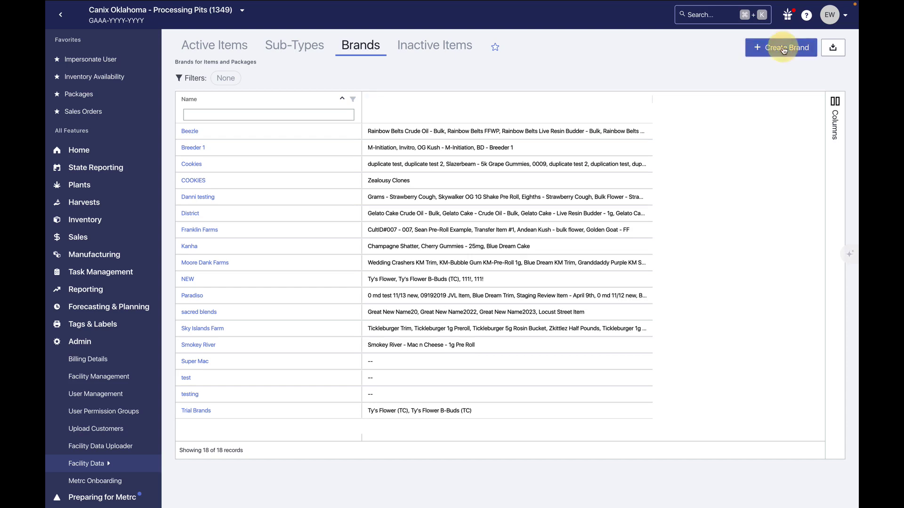
{"action": "left_click", "coordinate": [396, 249]}
{"action": "type", "text": "Happy Day"}
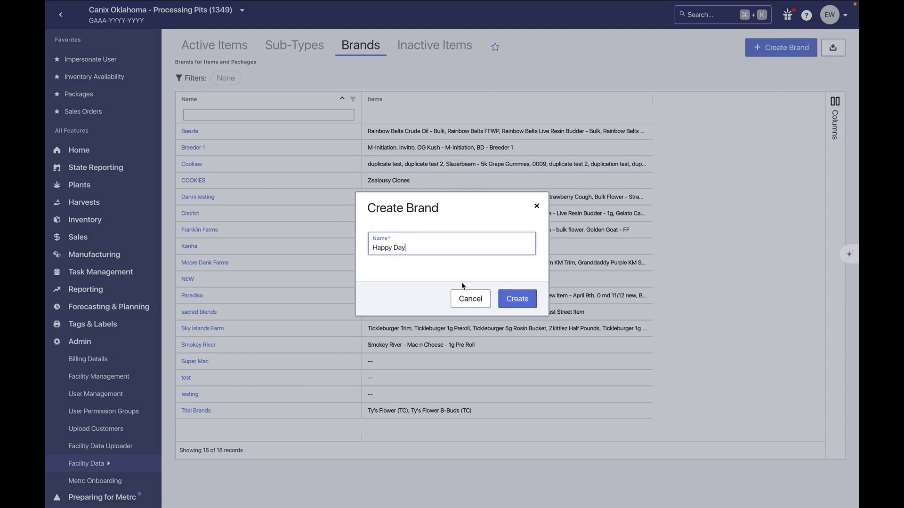
{"action": "left_click", "coordinate": [505, 298]}
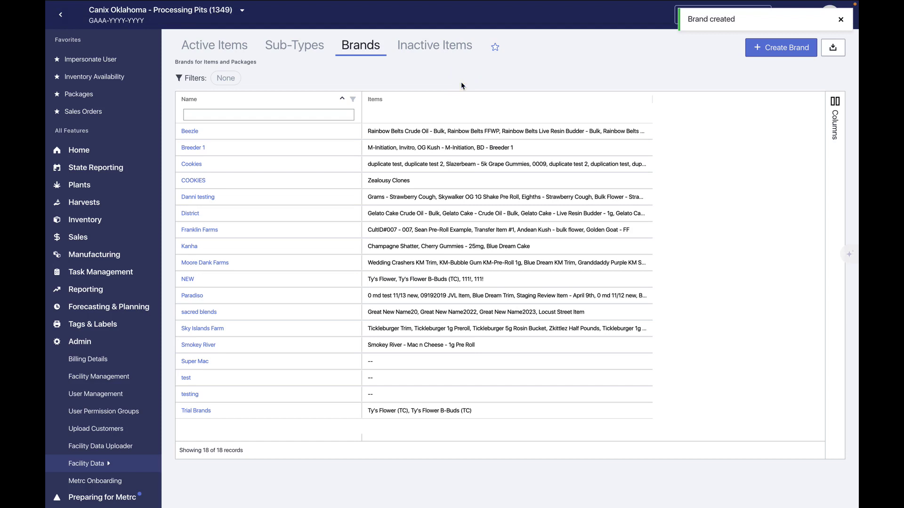
Look over the inactive items, and start a new active item named Bulk Flower with item type Flower.
{"action": "left_click", "coordinate": [434, 47]}
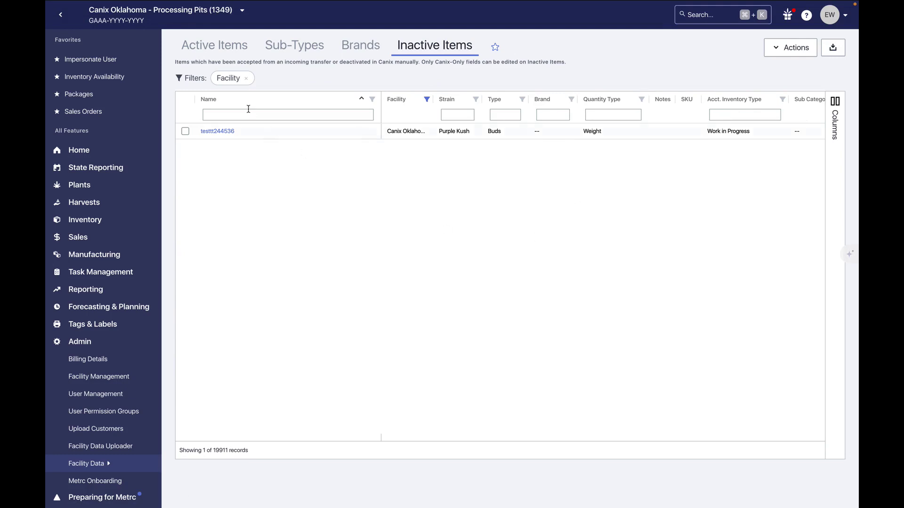
{"action": "left_click", "coordinate": [210, 49]}
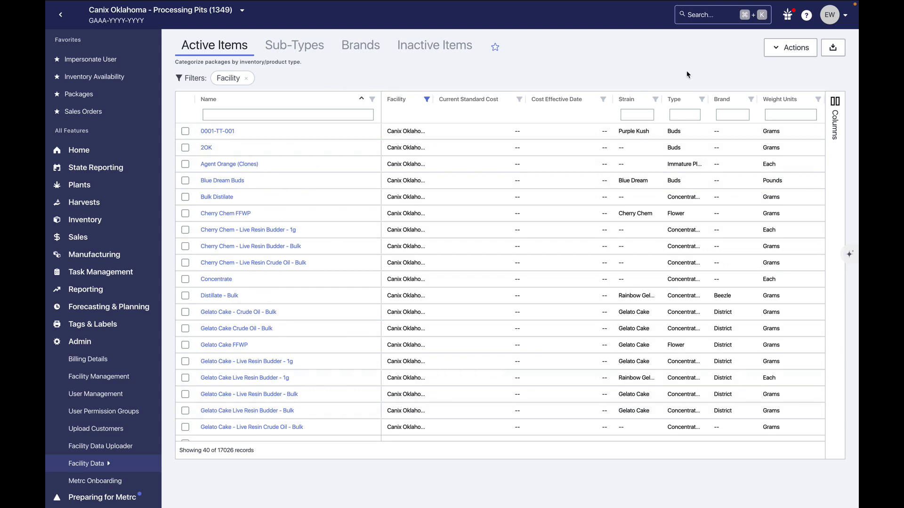
{"action": "left_click", "coordinate": [772, 53]}
{"action": "left_click", "coordinate": [752, 72]}
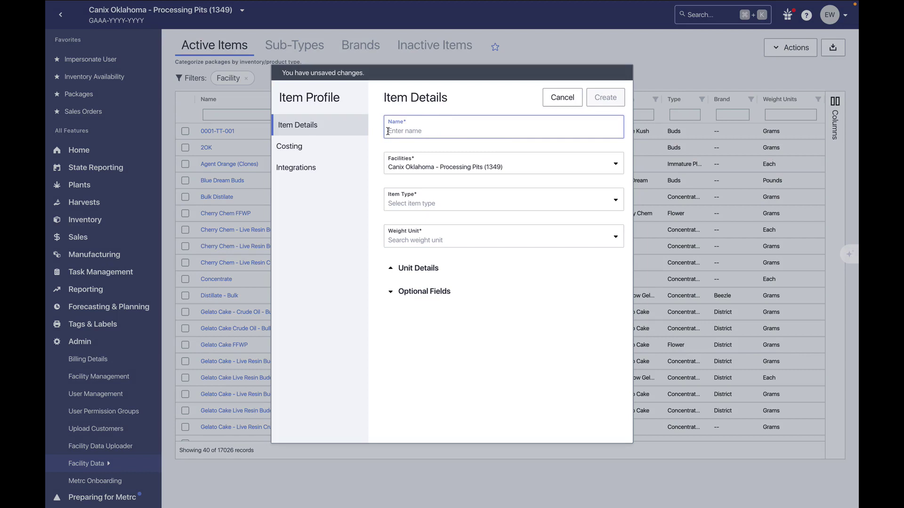
{"action": "type", "text": "Bulk Flower"}
{"action": "left_click", "coordinate": [405, 201]}
{"action": "left_click", "coordinate": [427, 438]}
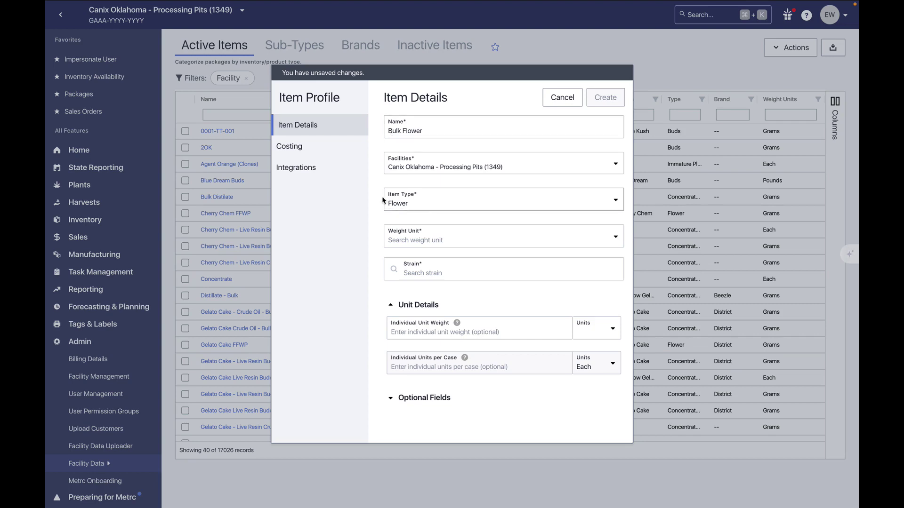
Set the new item's weight unit to Grams and its strain to Blue Dream, and select its name text.
{"action": "left_click", "coordinate": [401, 243]}
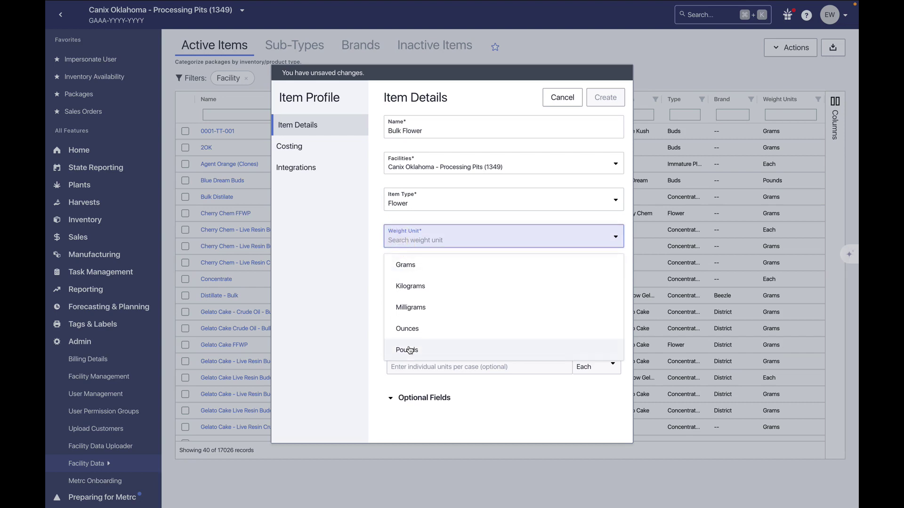
{"action": "left_click", "coordinate": [408, 264]}
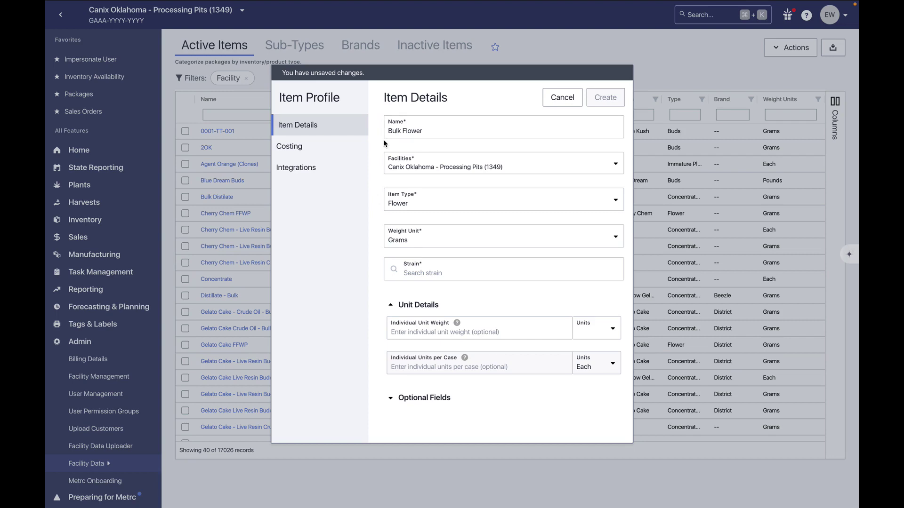
{"action": "left_click", "coordinate": [394, 245]}
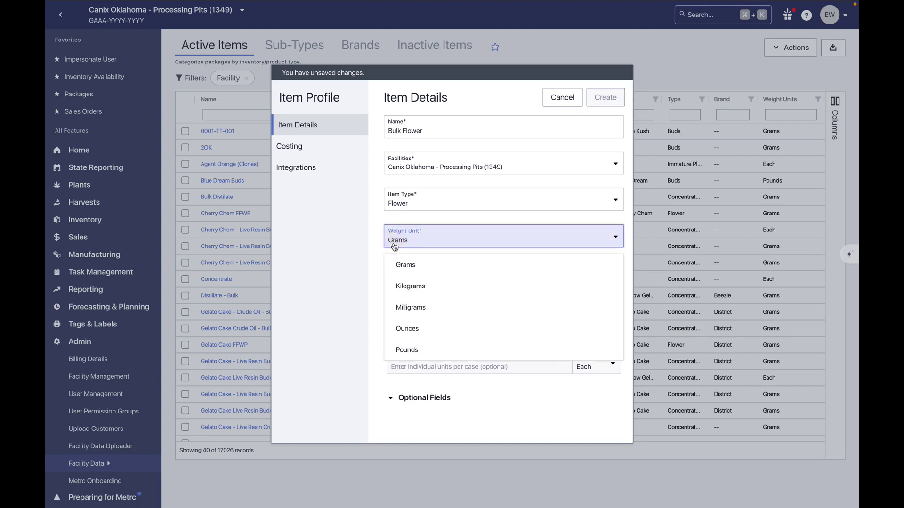
{"action": "left_click", "coordinate": [382, 219]}
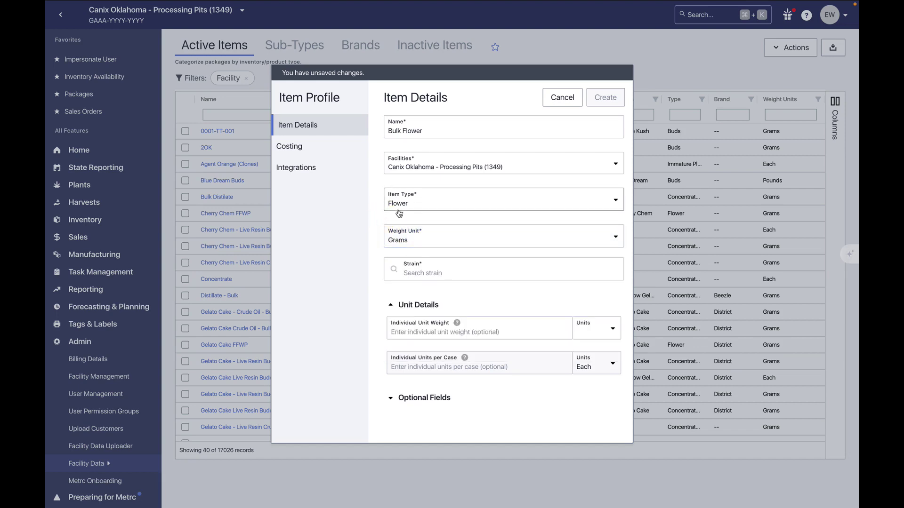
{"action": "left_click", "coordinate": [416, 274]}
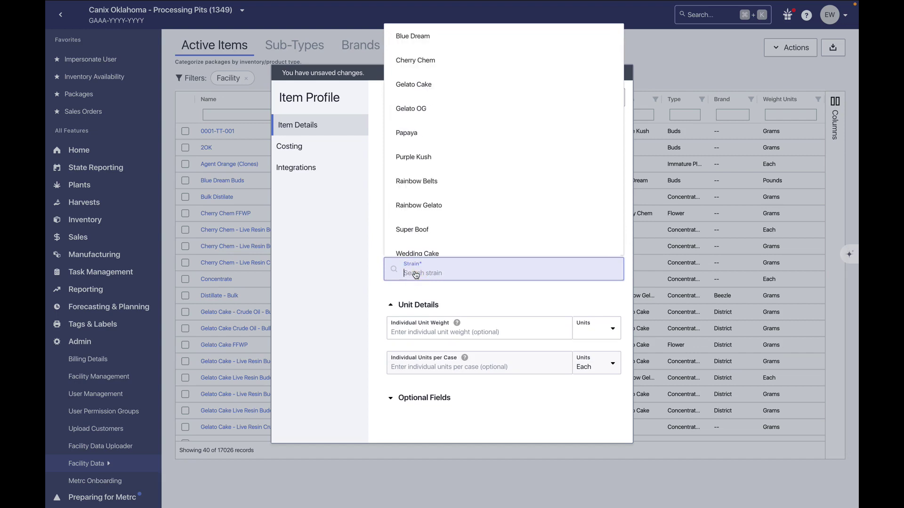
{"action": "left_click", "coordinate": [420, 37]}
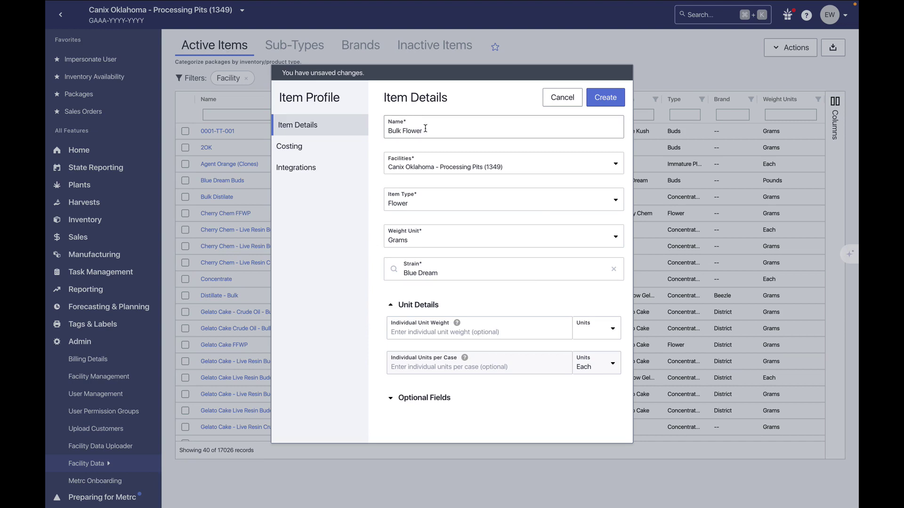
{"action": "left_click_drag", "start_coordinate": [425, 131], "coordinate": [386, 130]}
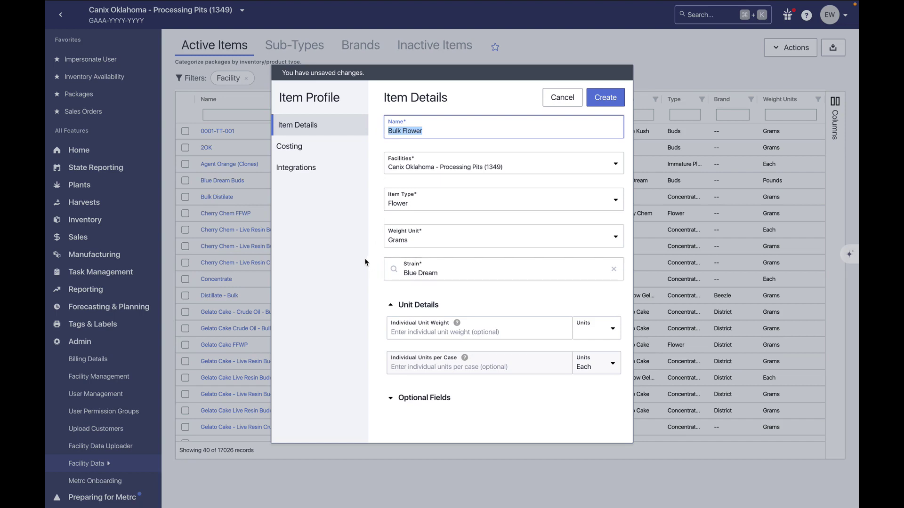
Extend the new item's name to Bulk Flower - Blue Dream.
{"action": "left_click", "coordinate": [401, 131]}
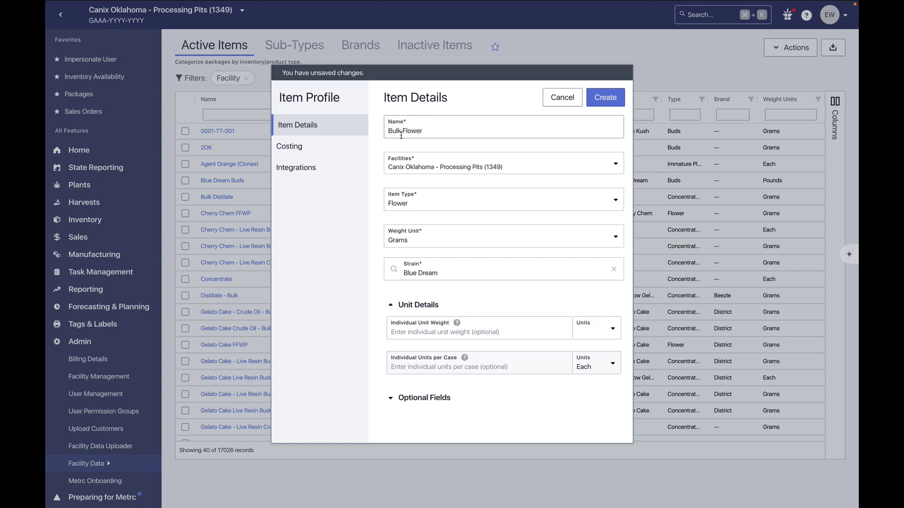
{"action": "left_click", "coordinate": [441, 131]}
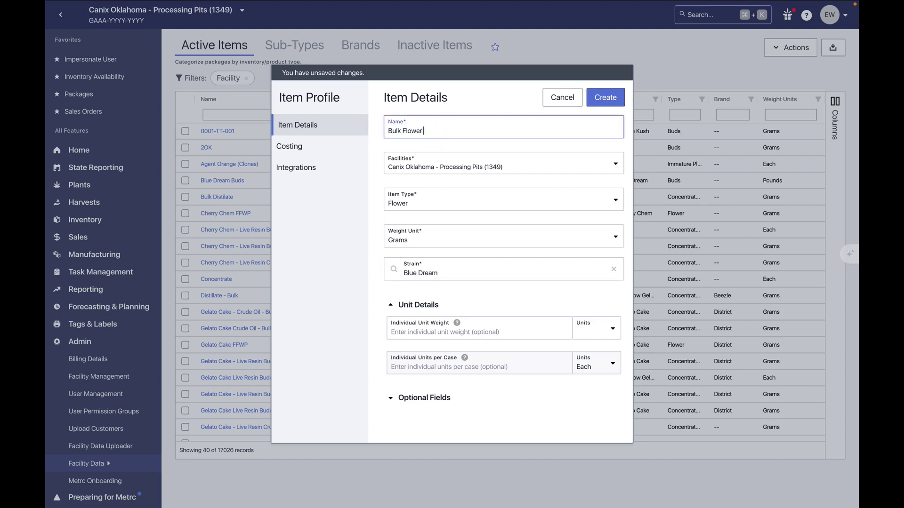
{"action": "type", "text": "- Blue Dream"}
Replace the new item's name with A Buds - Blue Dream.
{"action": "triple_click", "coordinate": [459, 132]}
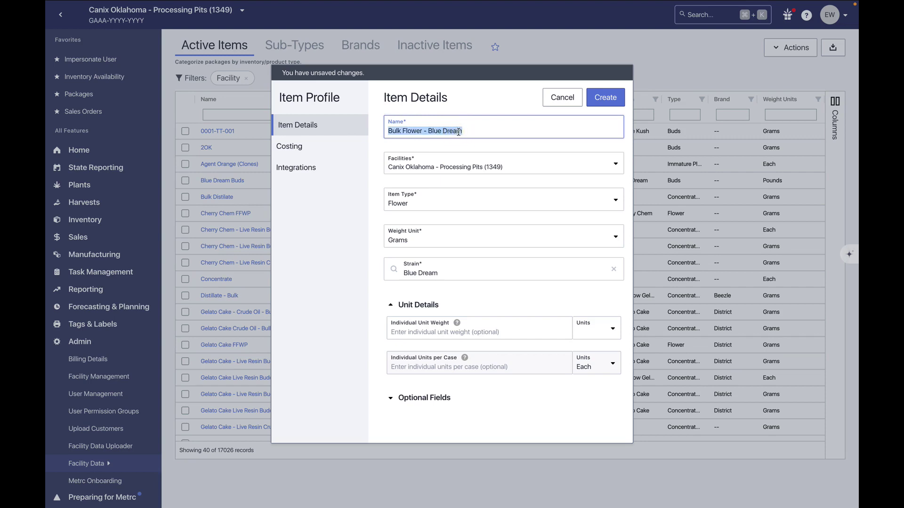
{"action": "type", "text": "A Buds"}
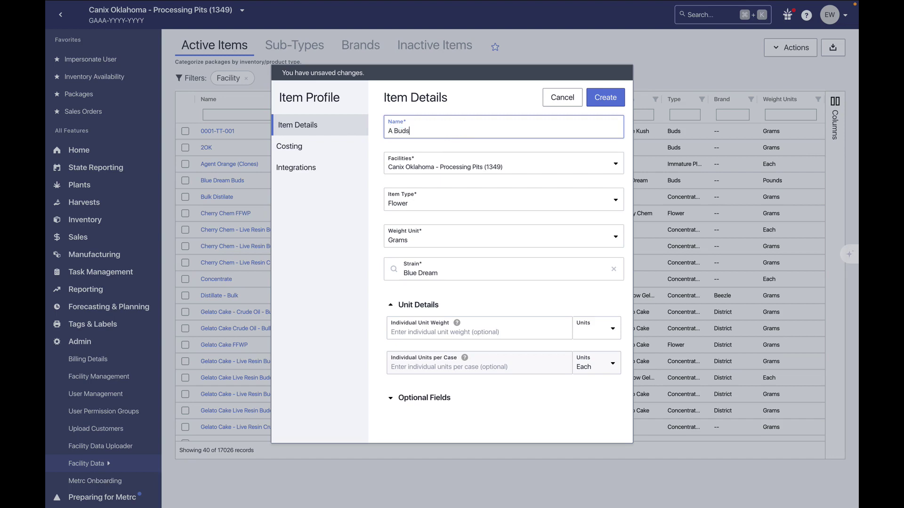
{"action": "type", "text": " - Blue Dream"}
Rename the new item as Blue Dream 1G PreRoll - 20 pack and change its item type to Pre-Roll.
{"action": "key", "text": "super+a"}
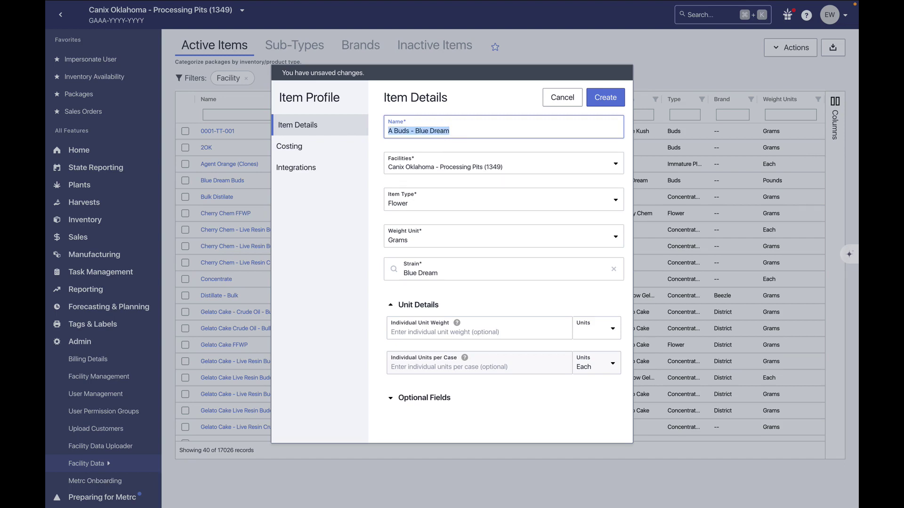
{"action": "type", "text": "Blue Dream 1"}
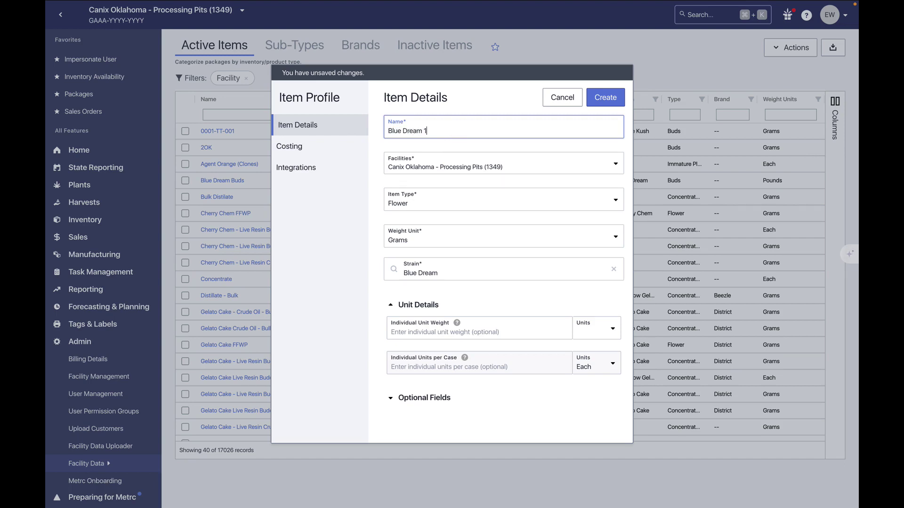
{"action": "type", "text": "G PreRoll - 20 pack"}
{"action": "left_click", "coordinate": [462, 202]}
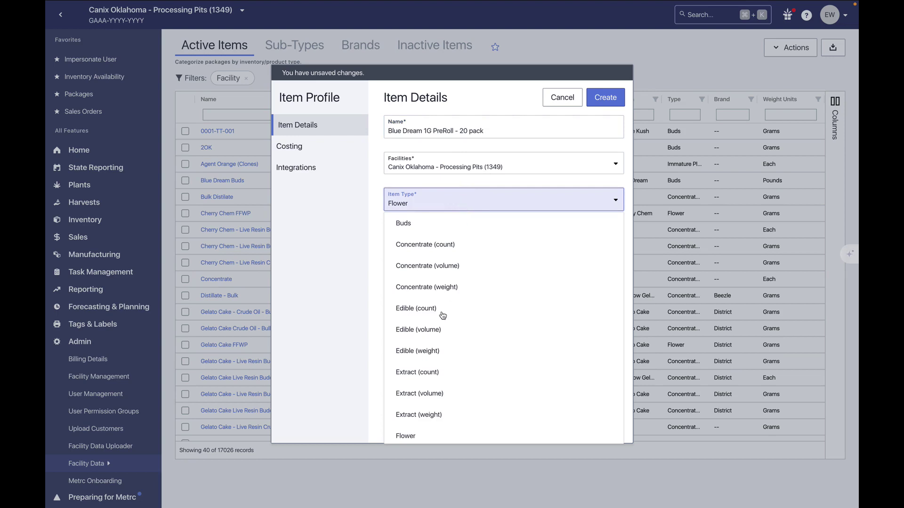
{"action": "scroll", "coordinate": [434, 334], "scroll_direction": "down", "scroll_amount": 2}
{"action": "scroll", "coordinate": [436, 346], "scroll_direction": "down", "scroll_amount": 4}
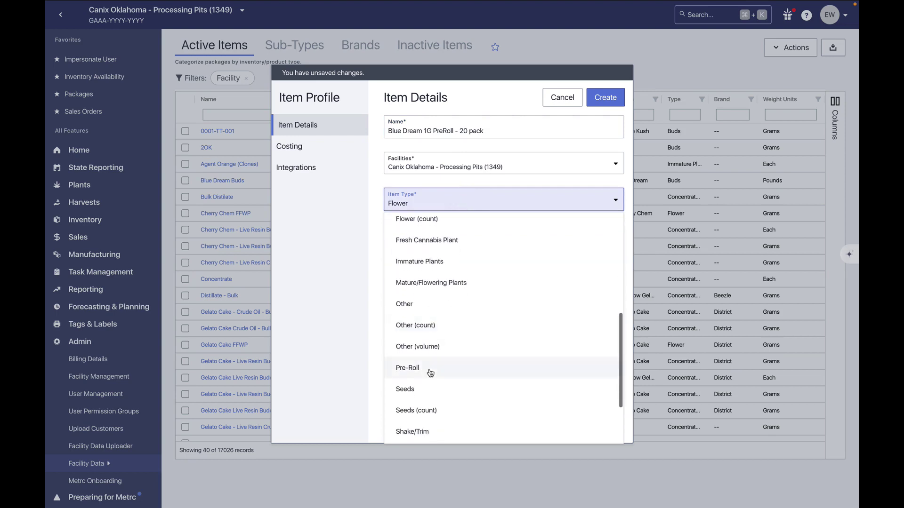
{"action": "left_click", "coordinate": [429, 372]}
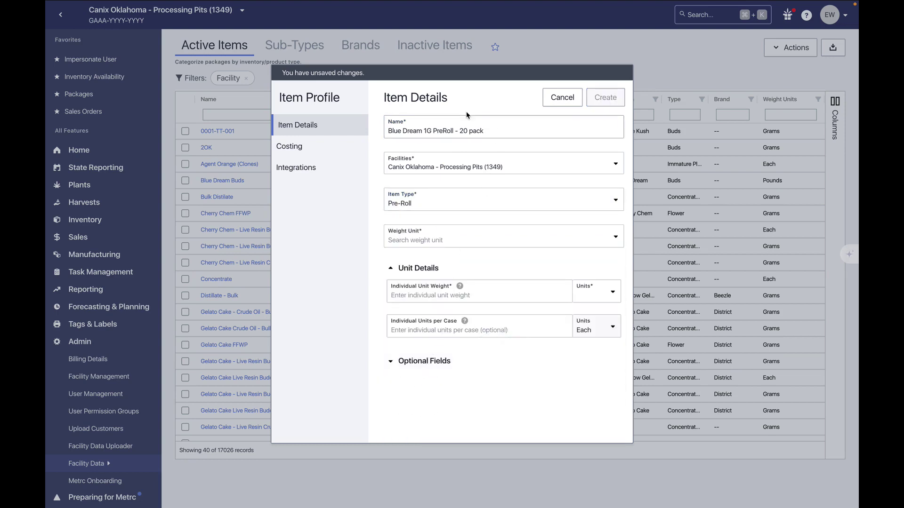
Set the pre-roll item's weight unit to Each and its individual unit weight to 1 in Grams.
{"action": "left_click", "coordinate": [442, 238]}
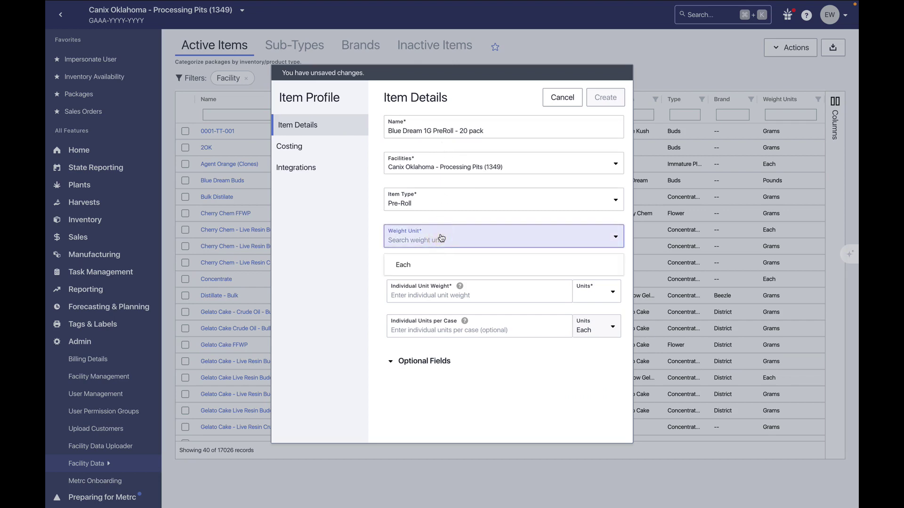
{"action": "left_click", "coordinate": [403, 264]}
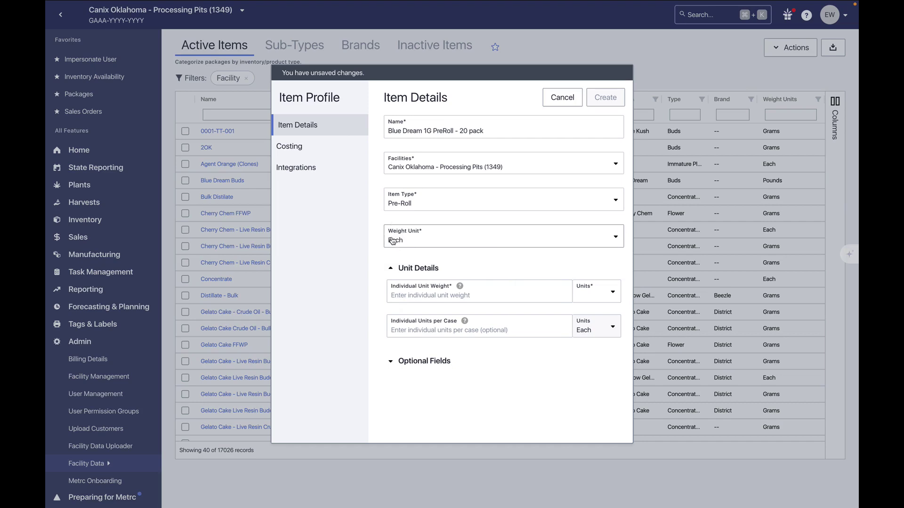
{"action": "left_click", "coordinate": [413, 296]}
{"action": "type", "text": "1"}
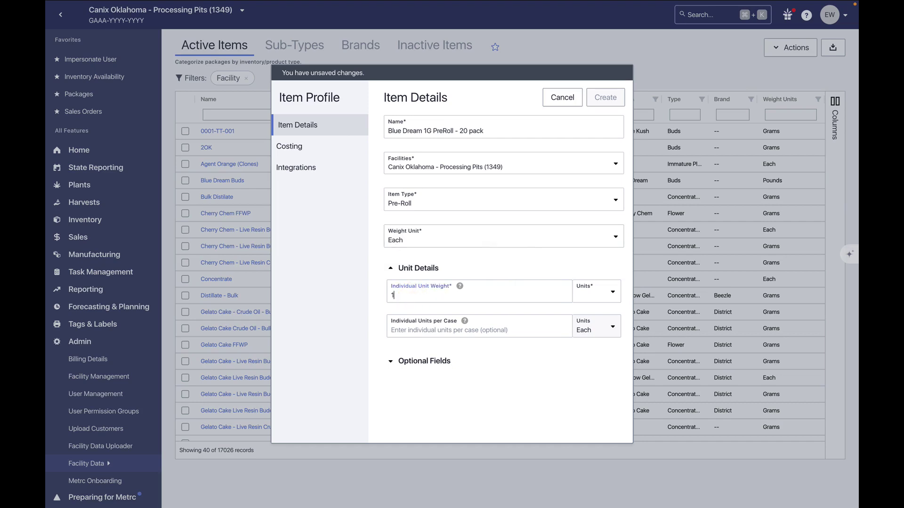
{"action": "left_click", "coordinate": [587, 297]}
{"action": "left_click", "coordinate": [587, 184]}
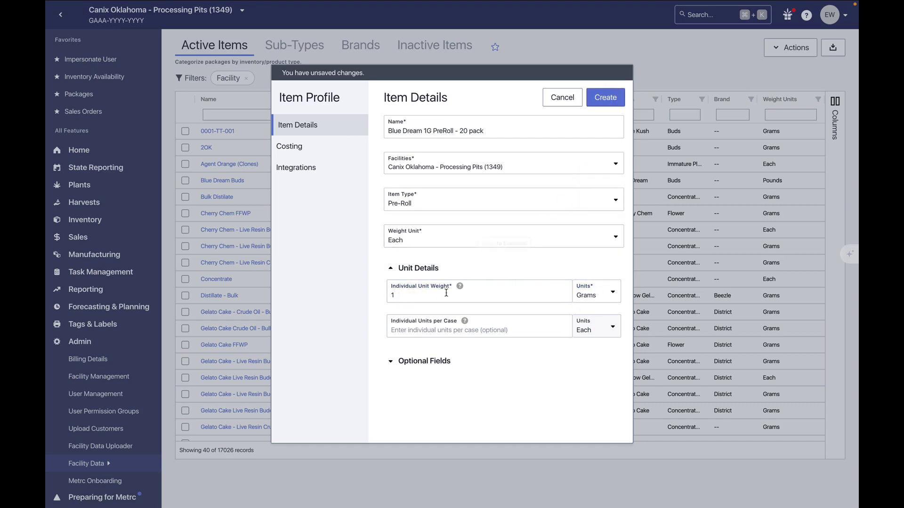
Change the individual unit weight to 20 and set the individual units per case to 25.
{"action": "mouse_move", "coordinate": [461, 289]}
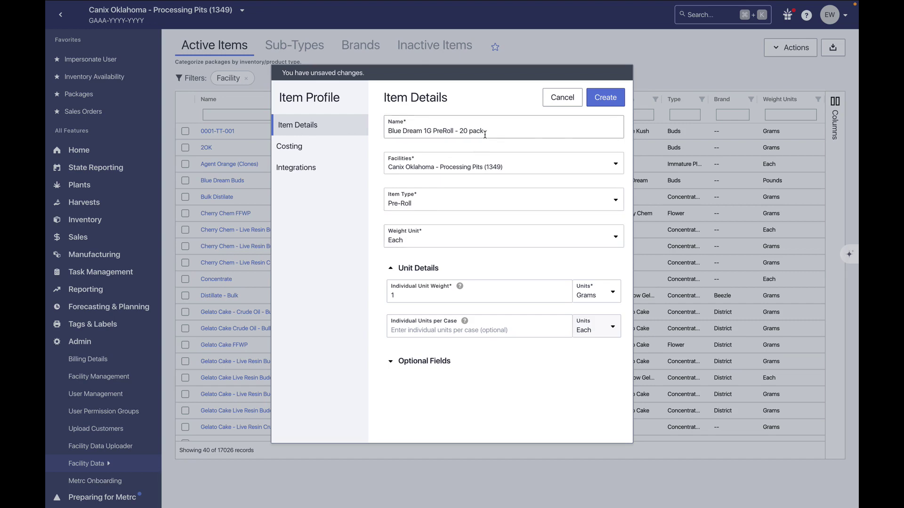
{"action": "left_click", "coordinate": [399, 295]}
{"action": "key", "text": "BackSpace"}
{"action": "type", "text": "20"}
{"action": "left_click", "coordinate": [417, 333]}
{"action": "type", "text": "25"}
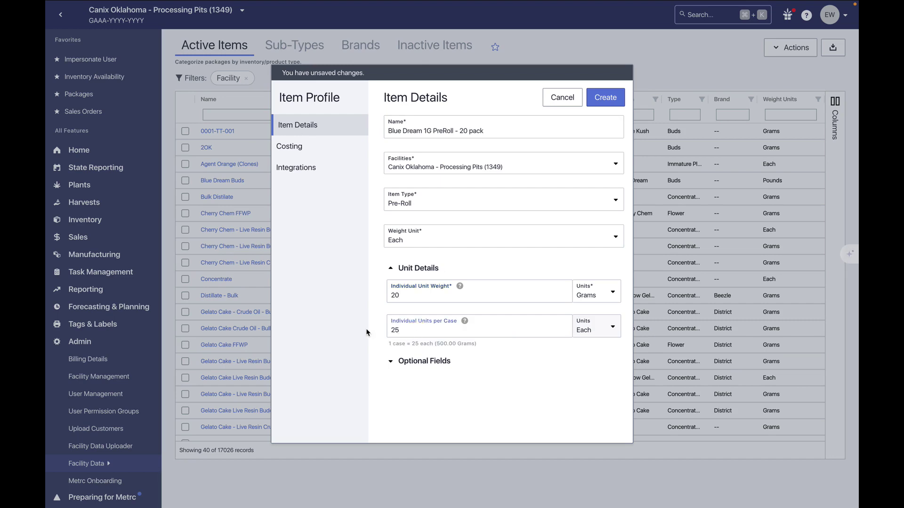
{"action": "mouse_move", "coordinate": [465, 325]}
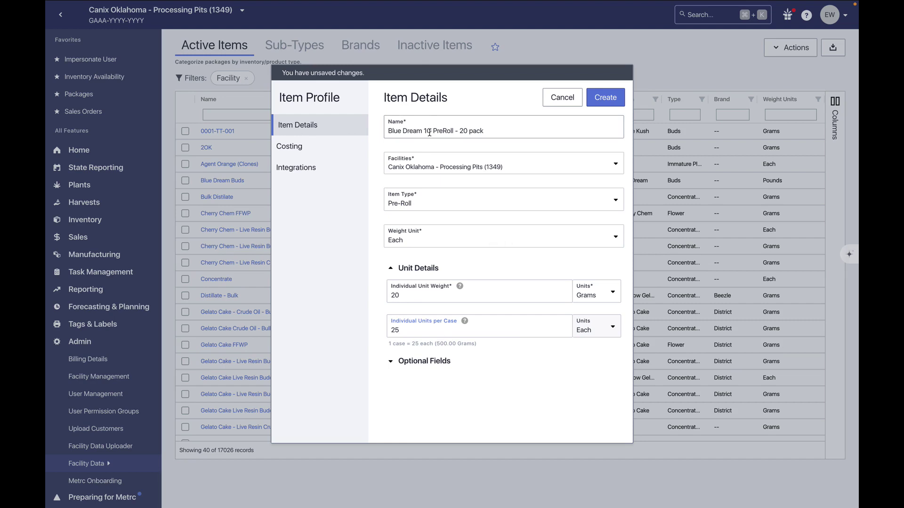
Expand the item's optional fields and assign the sub-type 1G PreRoll.
{"action": "left_click", "coordinate": [394, 362]}
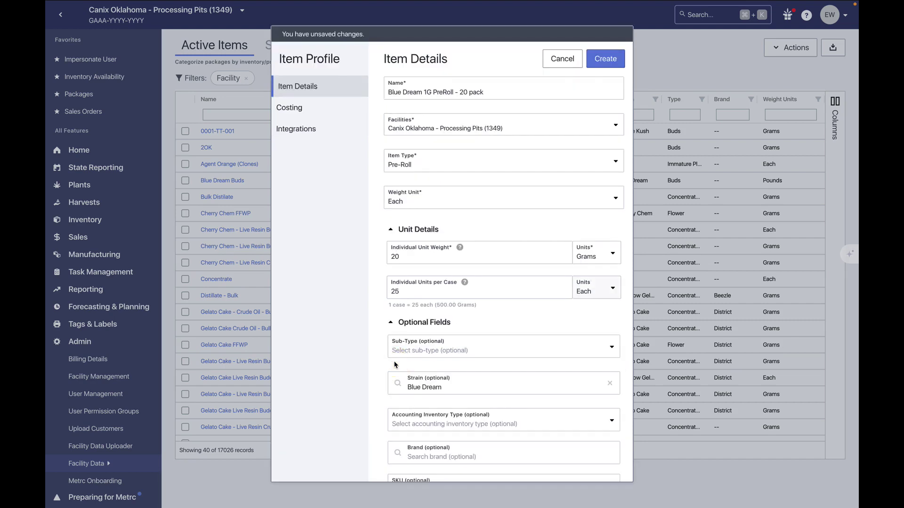
{"action": "scroll", "coordinate": [383, 359], "scroll_direction": "down", "scroll_amount": 2}
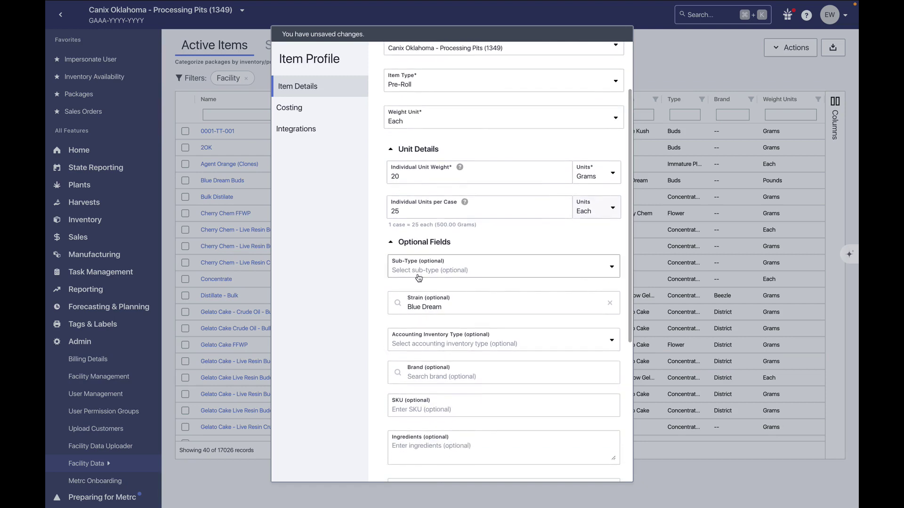
{"action": "left_click", "coordinate": [418, 275]}
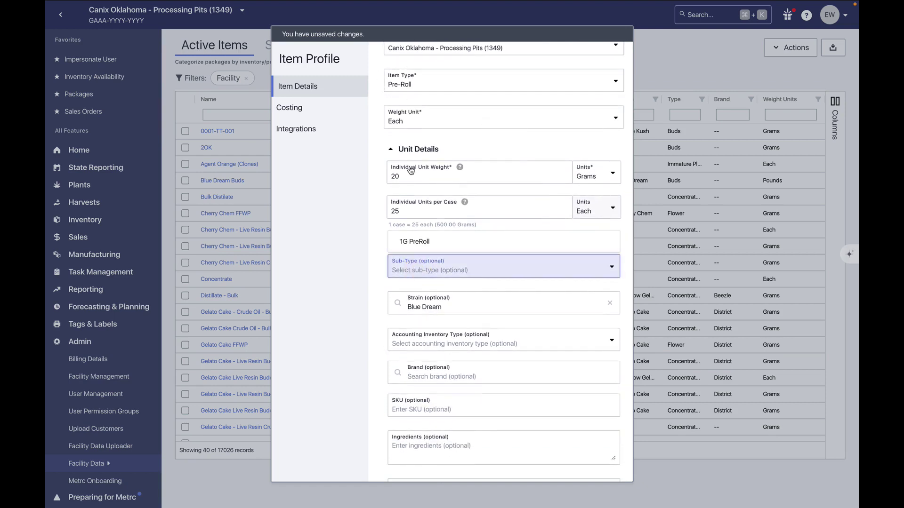
{"action": "left_click", "coordinate": [416, 244]}
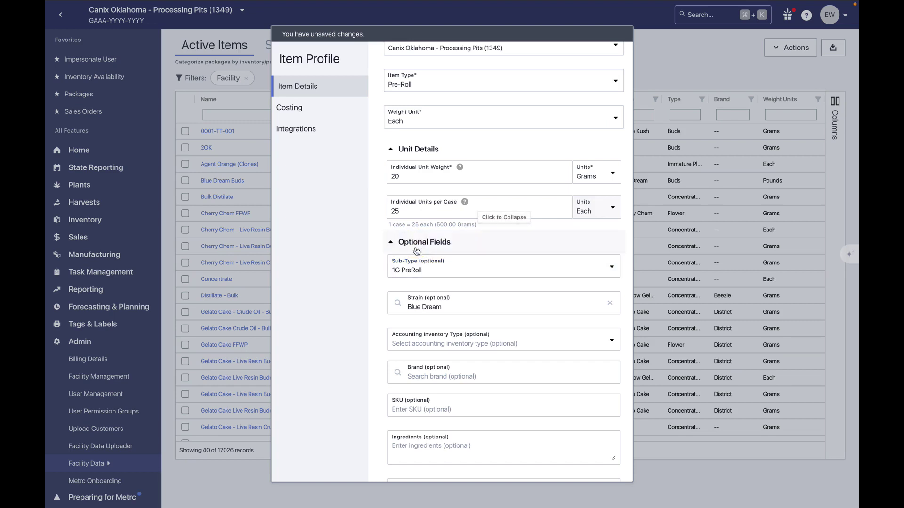
{"action": "left_click", "coordinate": [414, 276]}
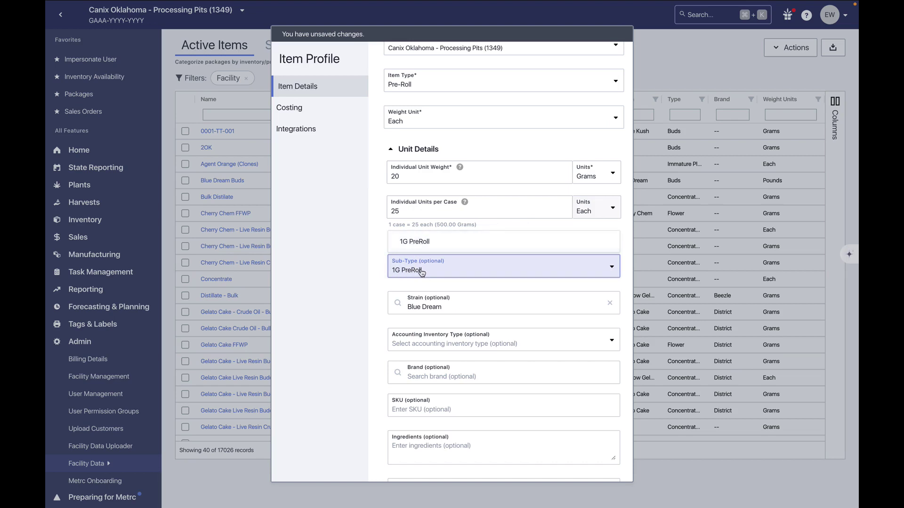
{"action": "left_click", "coordinate": [384, 276]}
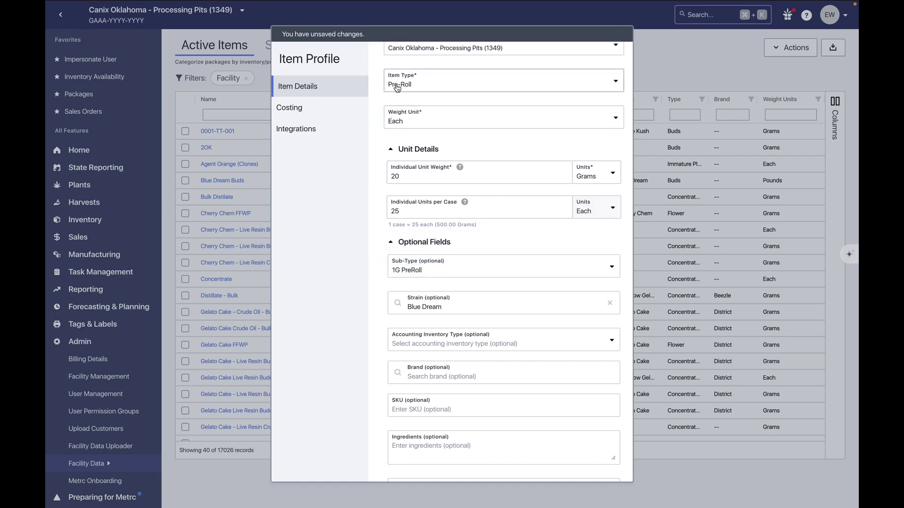
{"action": "scroll", "coordinate": [372, 272], "scroll_direction": "down", "scroll_amount": 1}
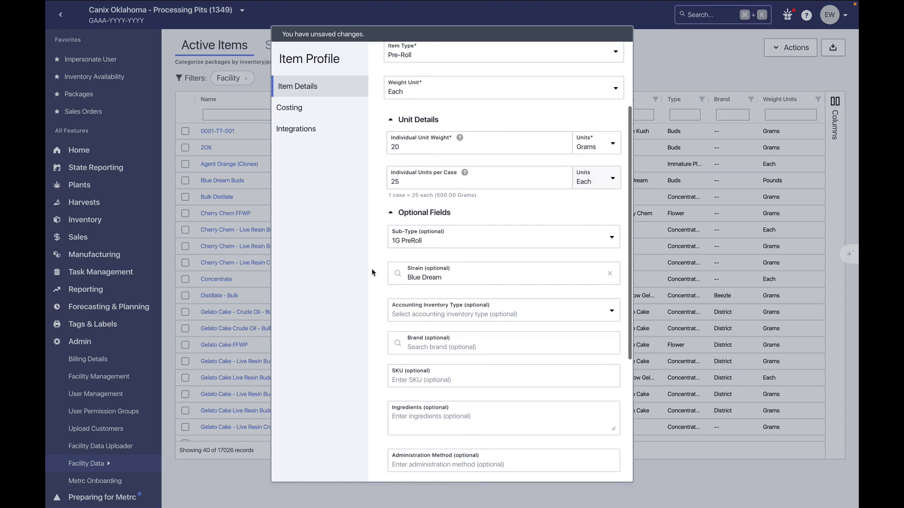
{"action": "scroll", "coordinate": [372, 272], "scroll_direction": "down", "scroll_amount": 1}
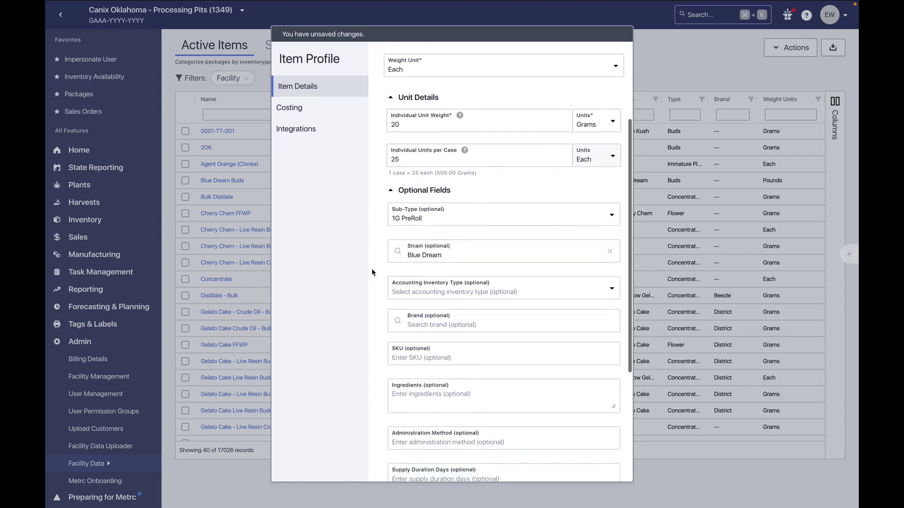
{"action": "left_click", "coordinate": [454, 243]}
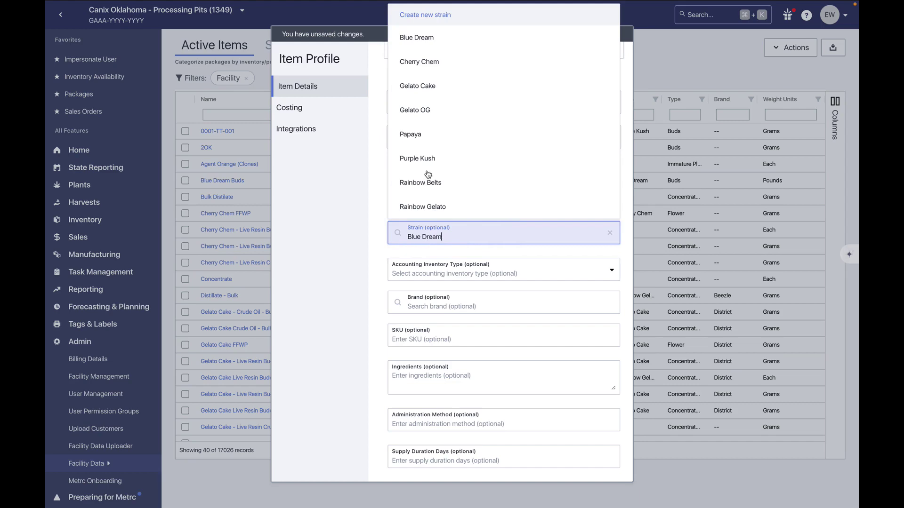
{"action": "left_click", "coordinate": [444, 16]}
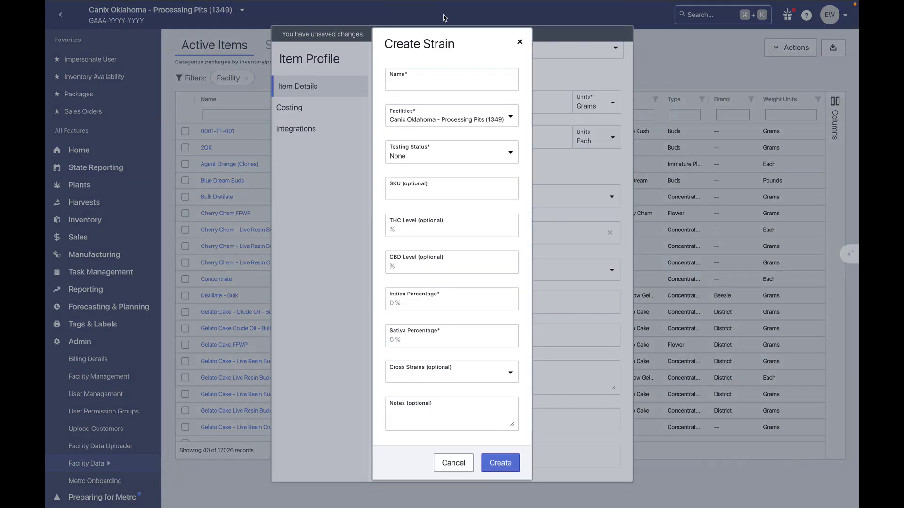
{"action": "left_click", "coordinate": [519, 41]}
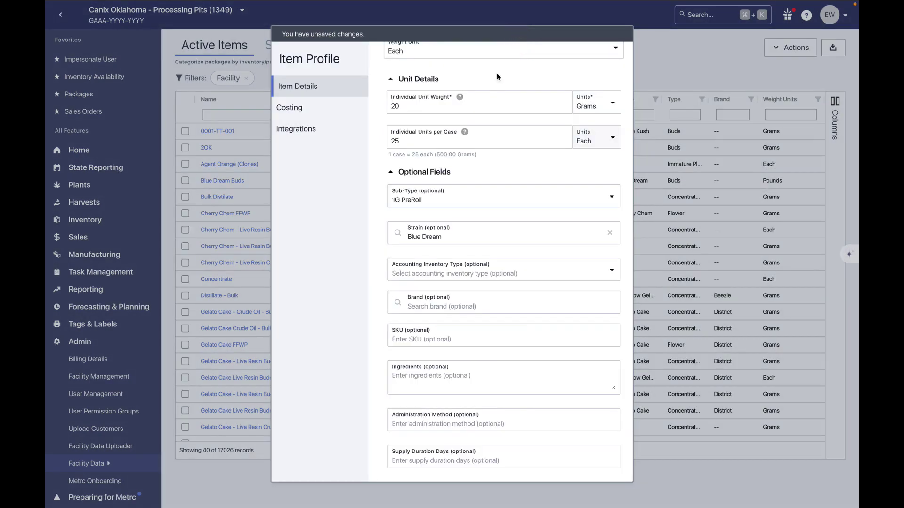
Set the item's accounting inventory type to Finished Goods.
{"action": "scroll", "coordinate": [376, 258], "scroll_direction": "down", "scroll_amount": 3}
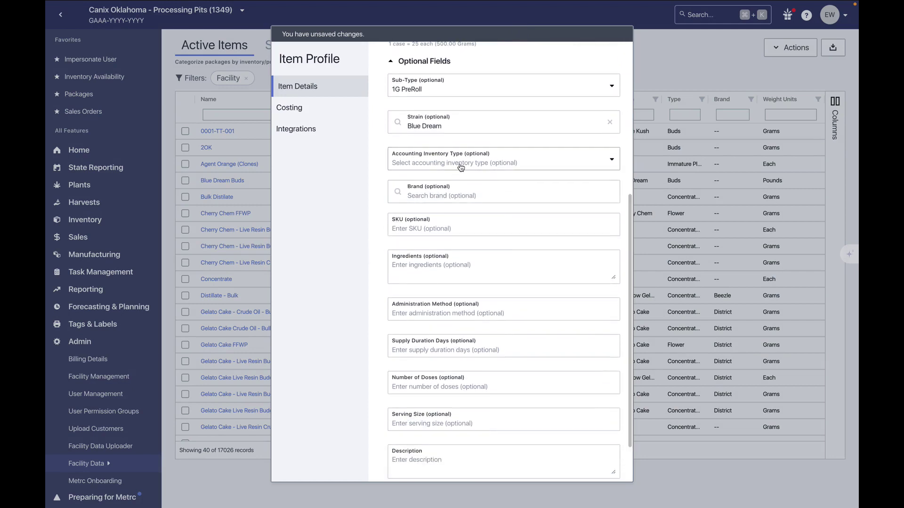
{"action": "left_click", "coordinate": [460, 166]}
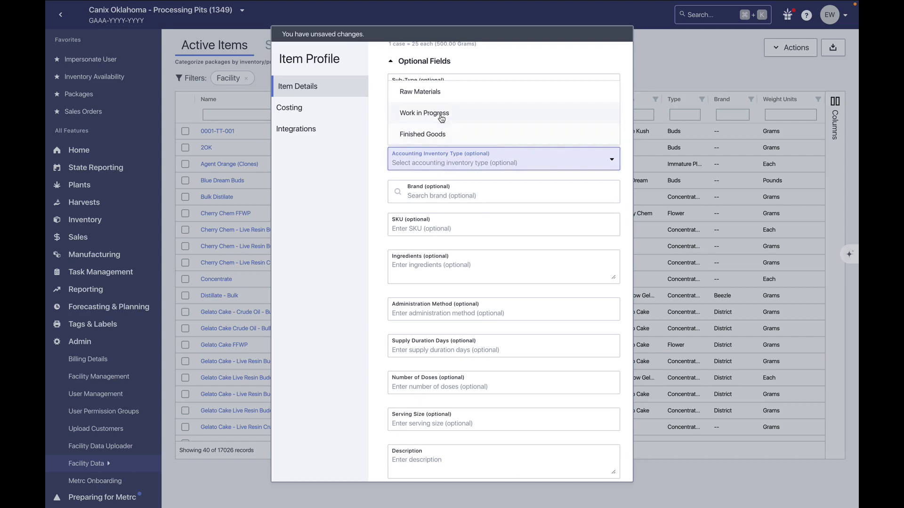
{"action": "left_click", "coordinate": [414, 135]}
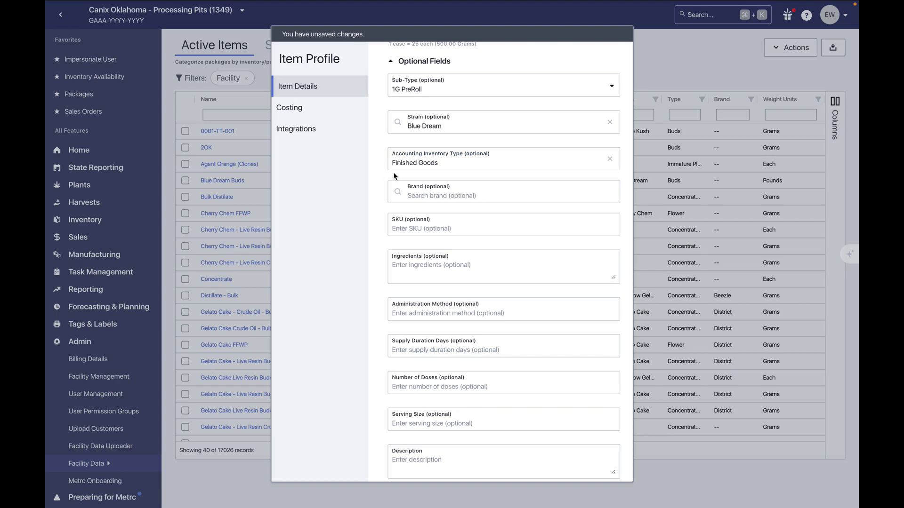
{"action": "left_click", "coordinate": [399, 167]}
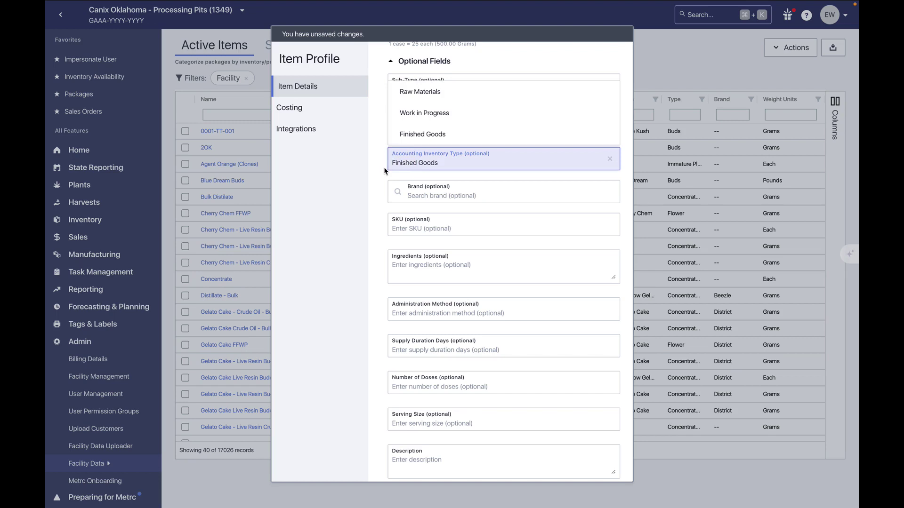
{"action": "left_click", "coordinate": [384, 171]}
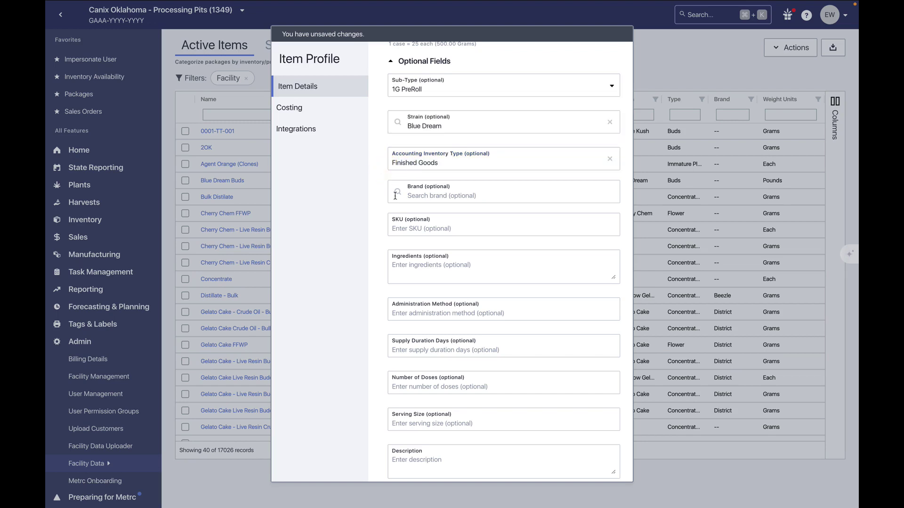
Assign the brand Happy Day to the item and reopen the brand choices.
{"action": "left_click", "coordinate": [427, 199]}
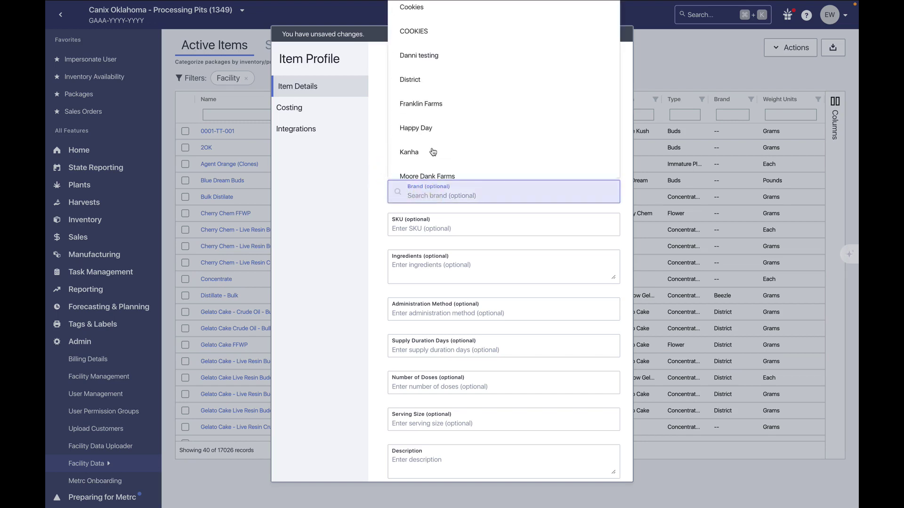
{"action": "left_click", "coordinate": [416, 128]}
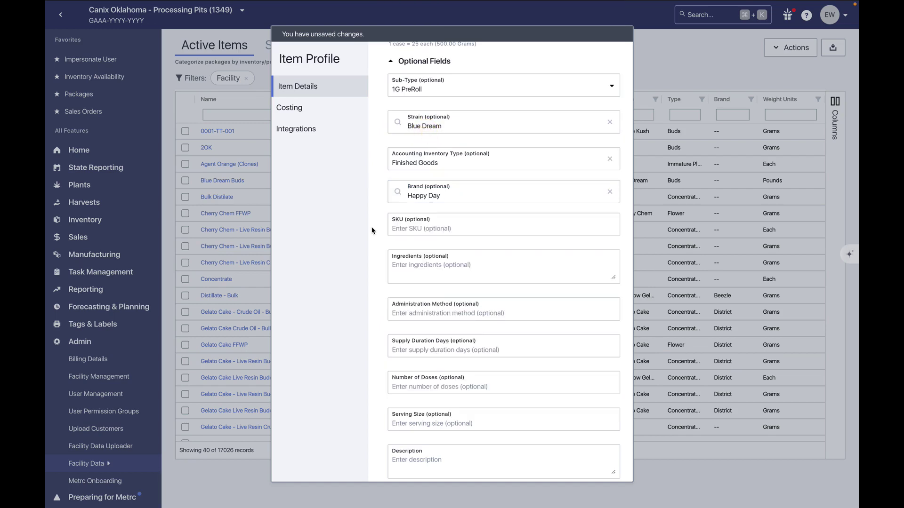
{"action": "left_click", "coordinate": [457, 197]}
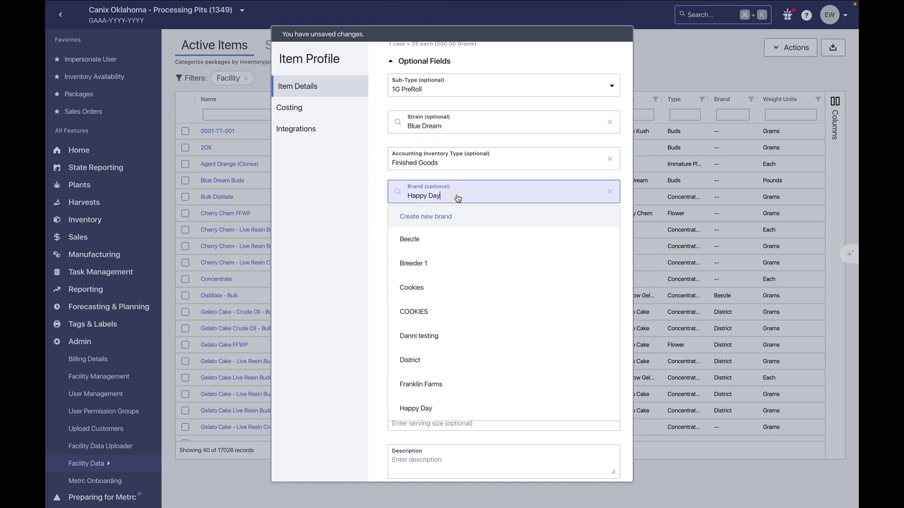
Open and cancel the new brand form, and enter 1GPR-20PK as the item's SKU.
{"action": "left_click", "coordinate": [445, 222]}
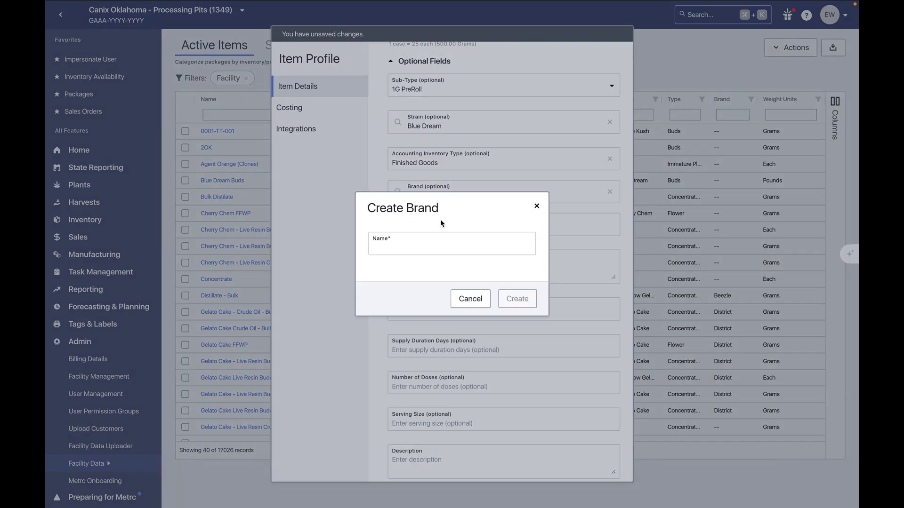
{"action": "left_click", "coordinate": [470, 301]}
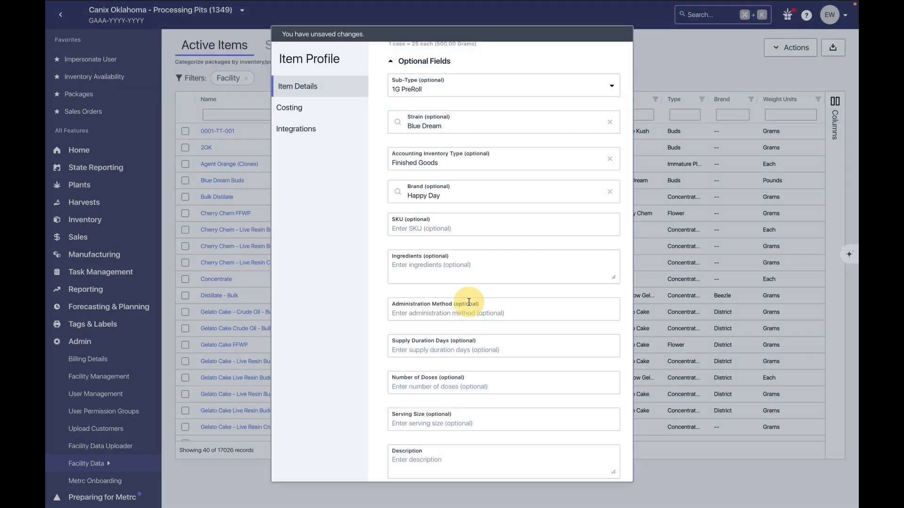
{"action": "left_click", "coordinate": [412, 228]}
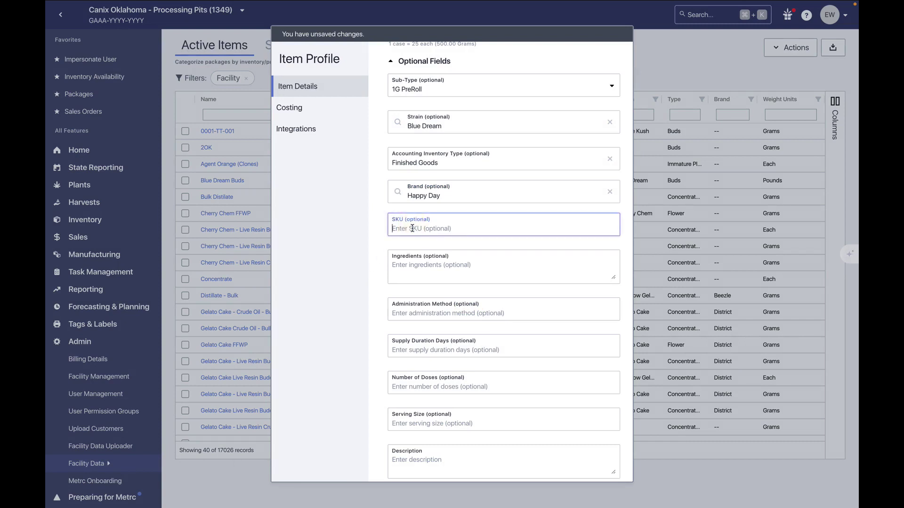
{"action": "type", "text": "1GPR-20PK"}
{"action": "left_click", "coordinate": [385, 254]}
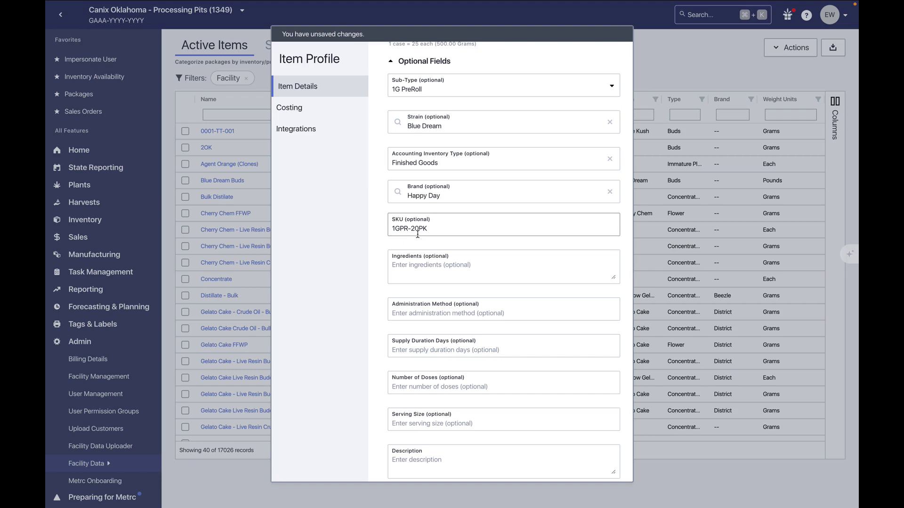
Add the facilities Canix-NJ-XXXX and Canix Canada to the item alongside Canix Oklahoma - Processing Pits (1349).
{"action": "scroll", "coordinate": [417, 234], "scroll_direction": "down", "scroll_amount": 2}
{"action": "scroll", "coordinate": [417, 234], "scroll_direction": "down", "scroll_amount": 1}
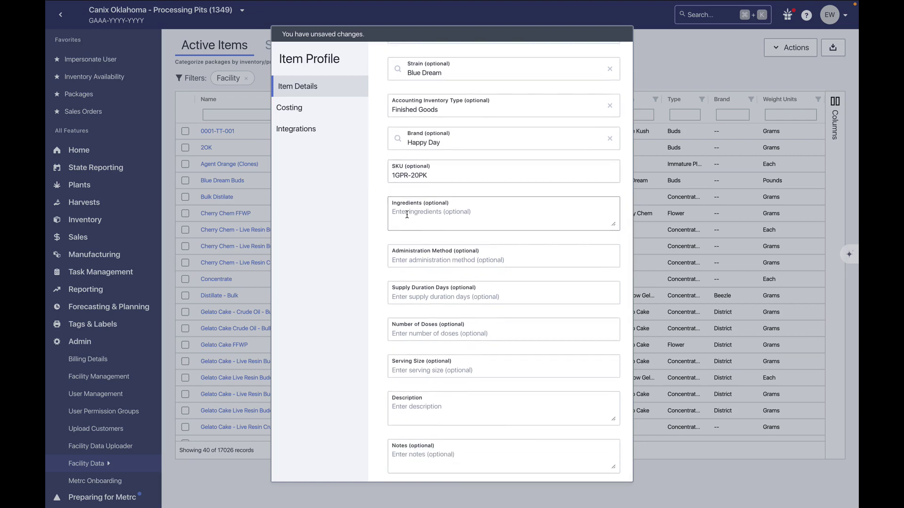
{"action": "scroll", "coordinate": [386, 219], "scroll_direction": "down", "scroll_amount": 1}
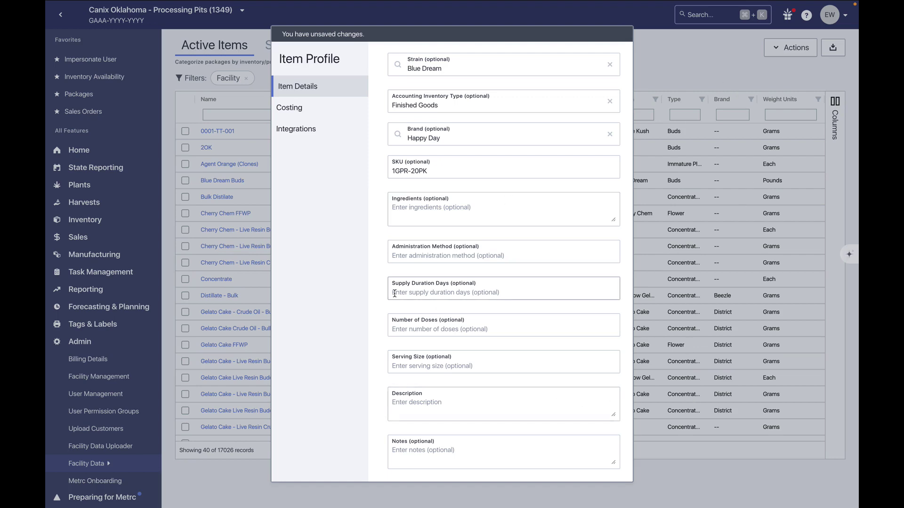
{"action": "scroll", "coordinate": [395, 293], "scroll_direction": "up", "scroll_amount": 7}
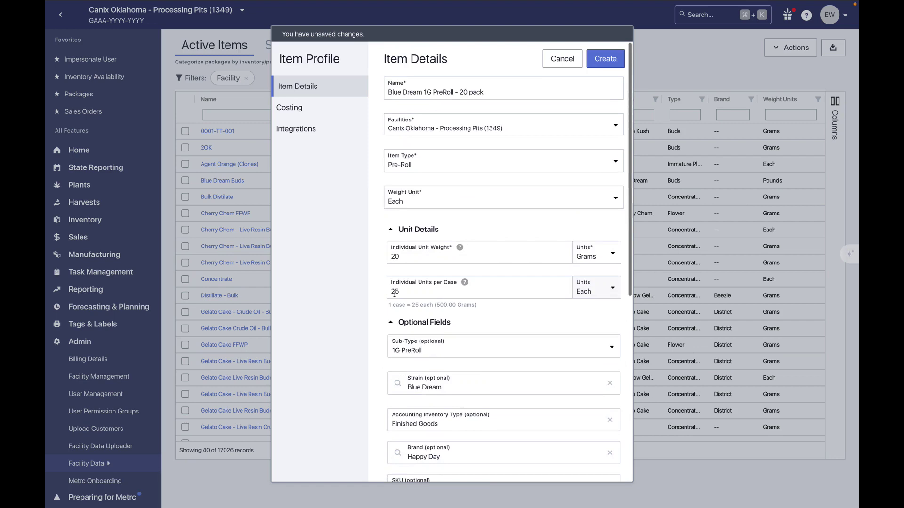
{"action": "left_click", "coordinate": [402, 134]}
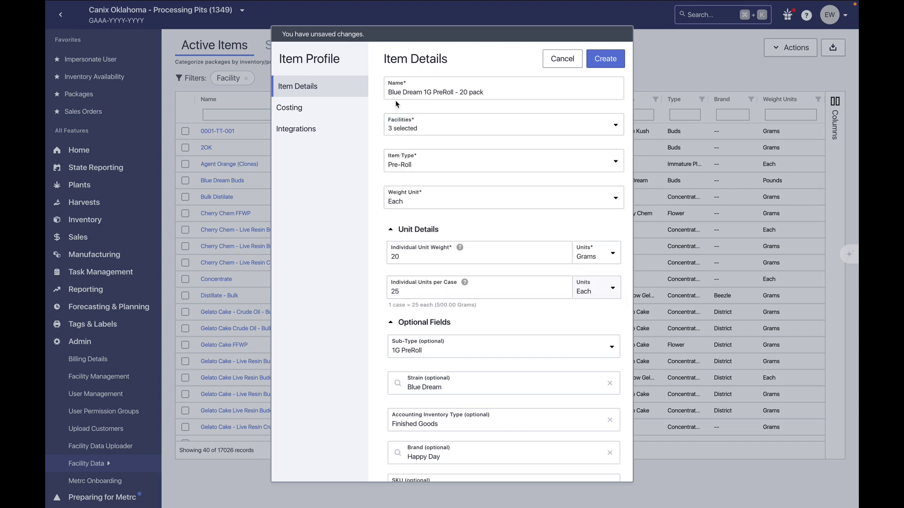
{"action": "left_click", "coordinate": [396, 134]}
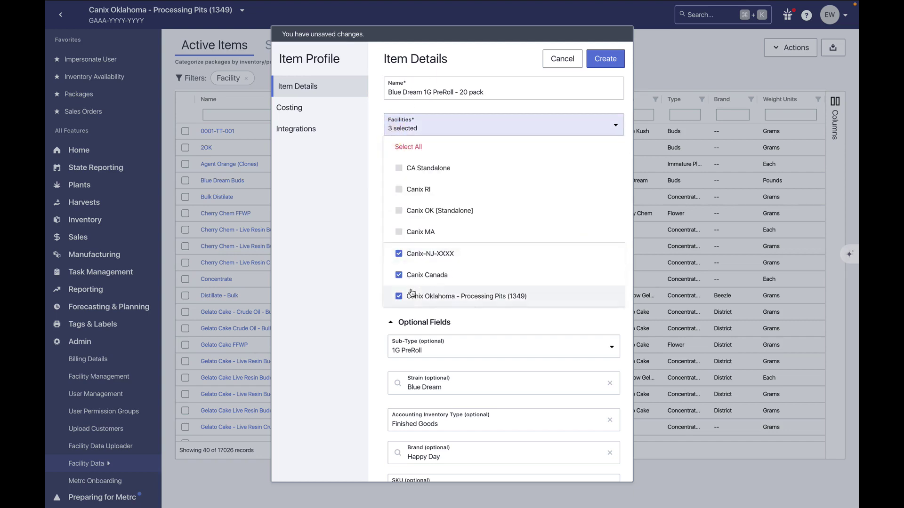
{"action": "left_click", "coordinate": [371, 145]}
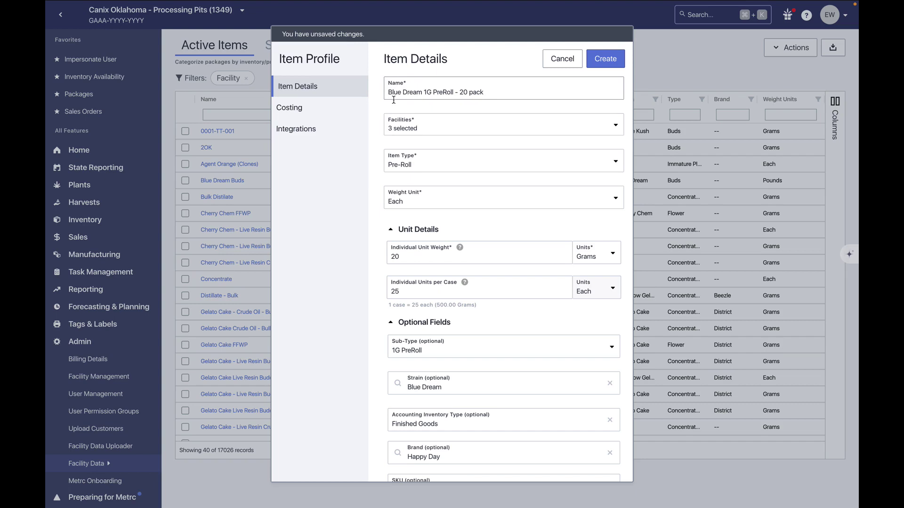
{"action": "left_click", "coordinate": [402, 130]}
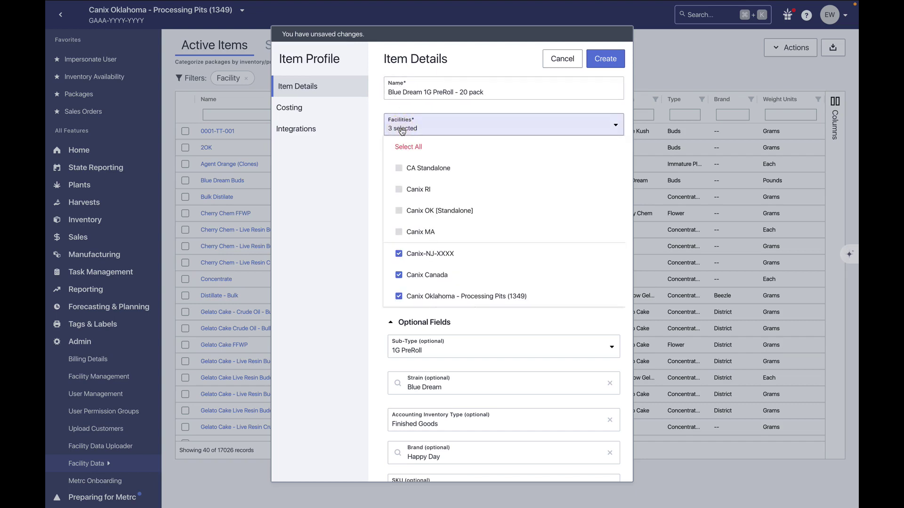
{"action": "left_click", "coordinate": [381, 106]}
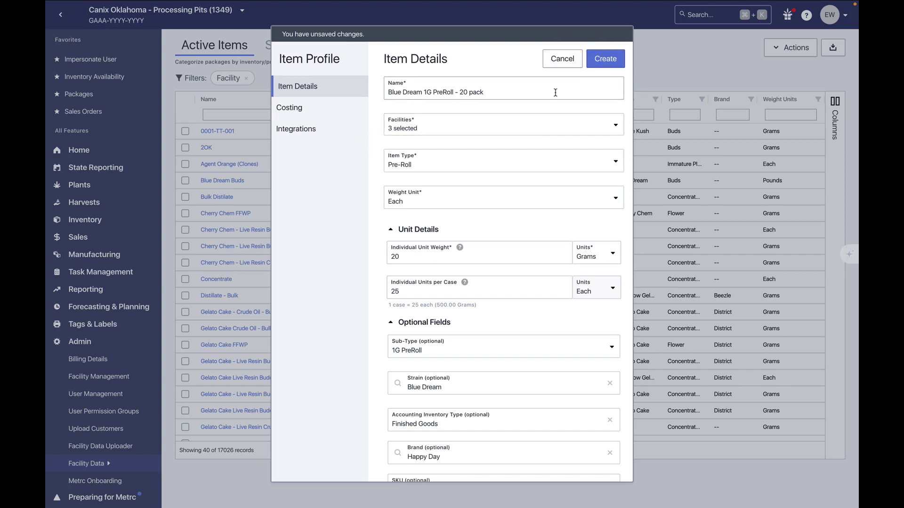
Start adding a bill of materials in the item's costing with a package weight of 1 Each.
{"action": "left_click", "coordinate": [300, 113]}
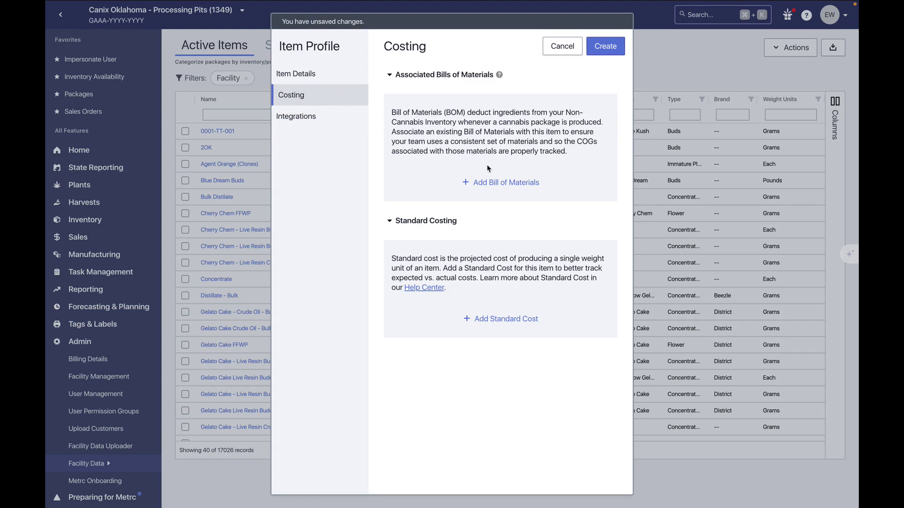
{"action": "left_click", "coordinate": [489, 182]}
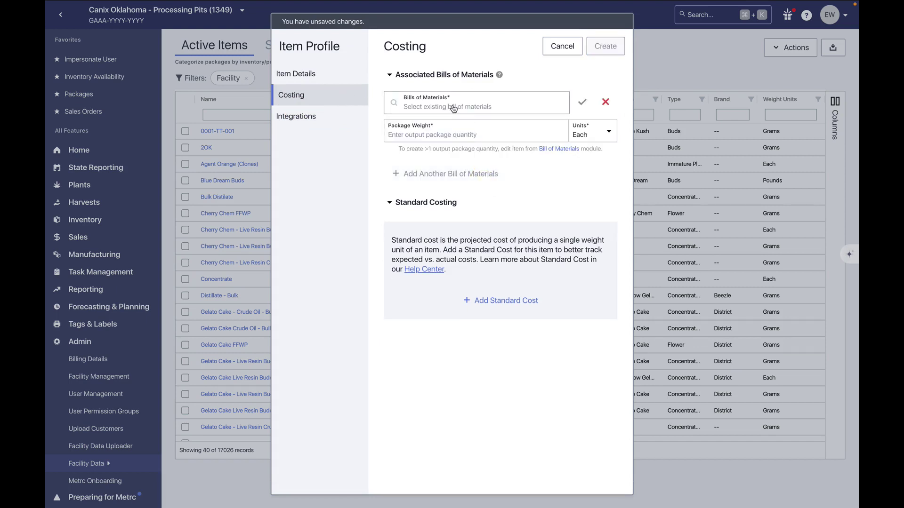
{"action": "left_click", "coordinate": [453, 108]}
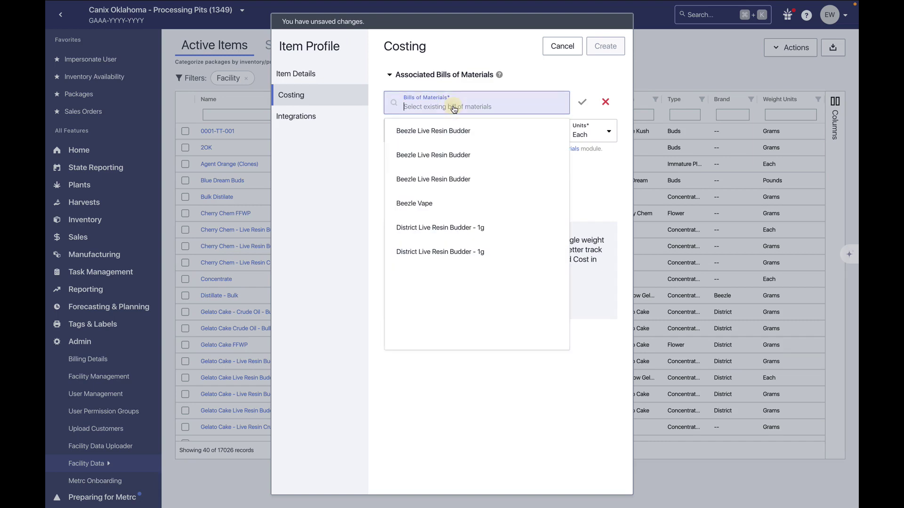
{"action": "left_click", "coordinate": [359, 152]}
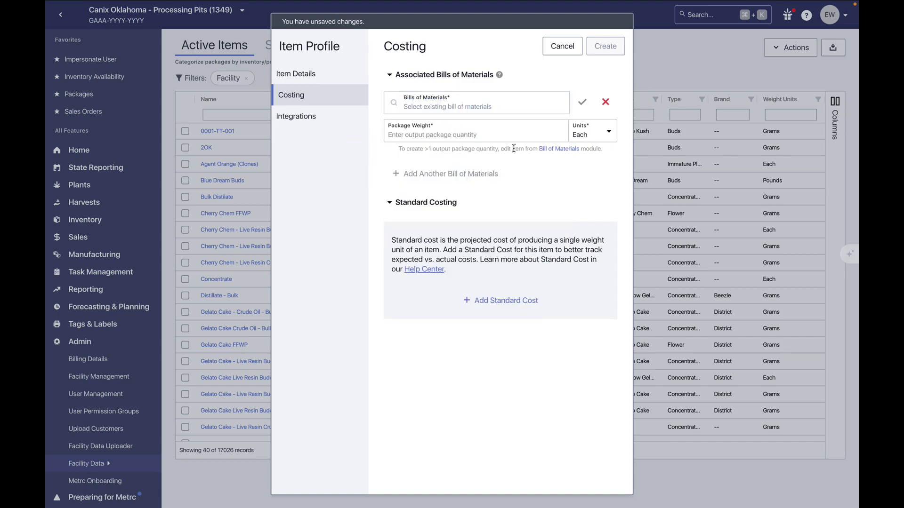
{"action": "left_click", "coordinate": [591, 135]}
{"action": "left_click", "coordinate": [591, 136]}
{"action": "left_click", "coordinate": [537, 167]}
{"action": "left_click", "coordinate": [461, 130]}
{"action": "type", "text": "1"}
Choose District Live Resin Budder - 1g as the bill of materials and save the association.
{"action": "left_click", "coordinate": [447, 113]}
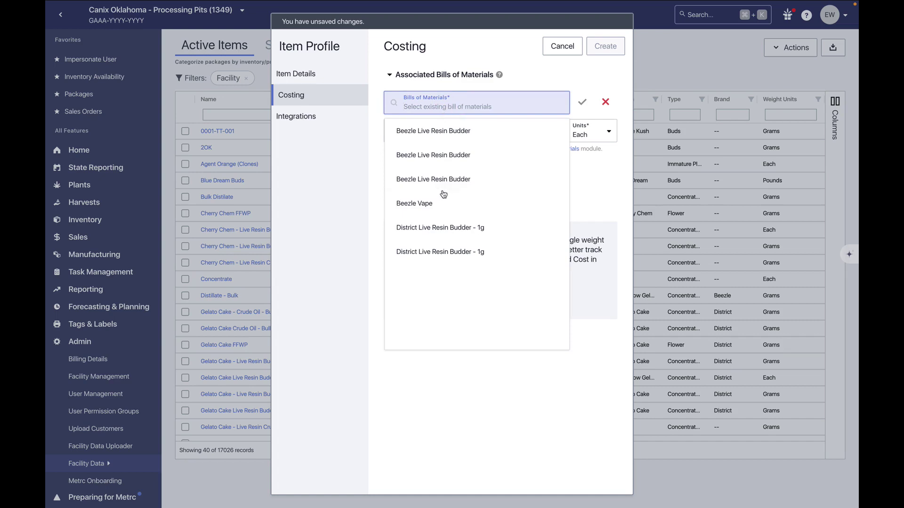
{"action": "left_click", "coordinate": [431, 202]}
{"action": "left_click", "coordinate": [448, 111]}
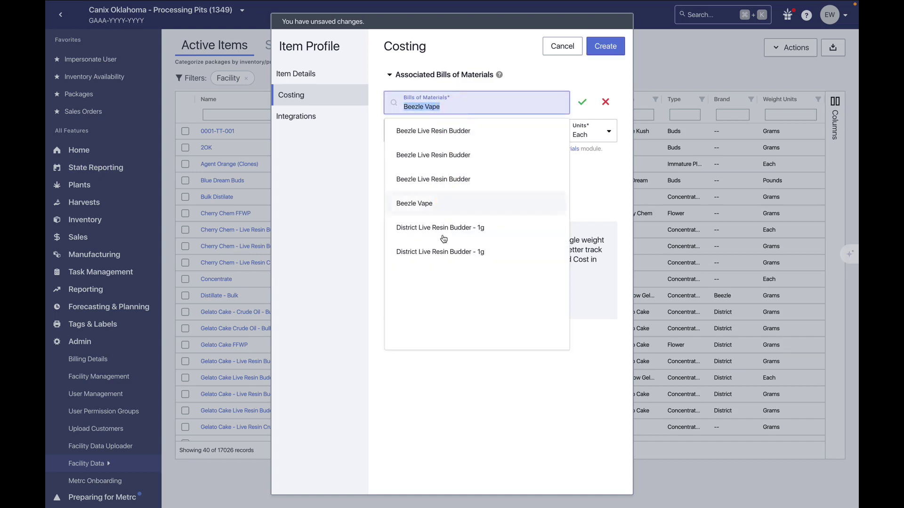
{"action": "left_click", "coordinate": [464, 226]}
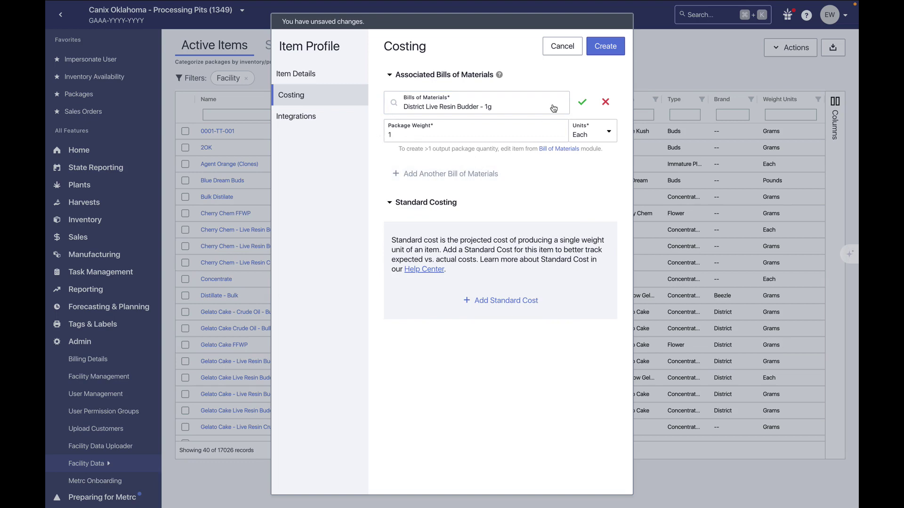
{"action": "left_click", "coordinate": [582, 102]}
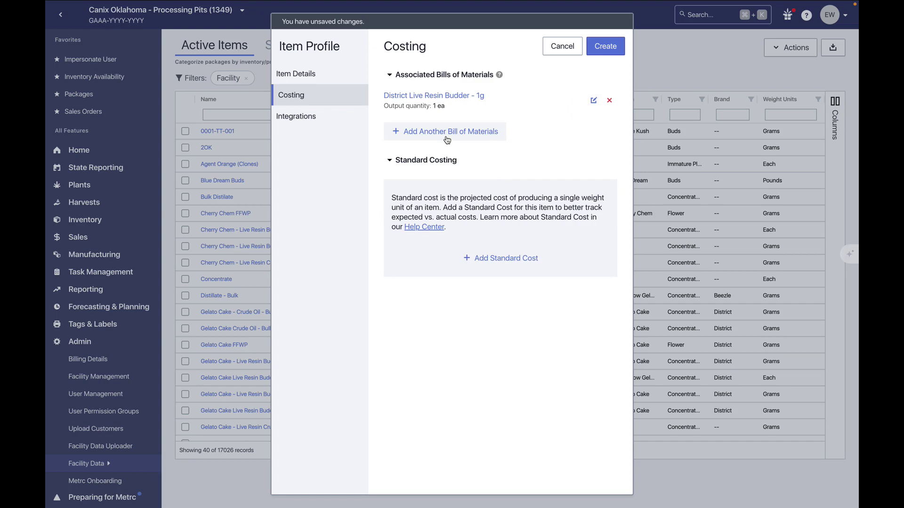
Reopen the District Live Resin Budder - 1g bill of materials for editing and remove it from the item.
{"action": "left_click", "coordinate": [593, 100]}
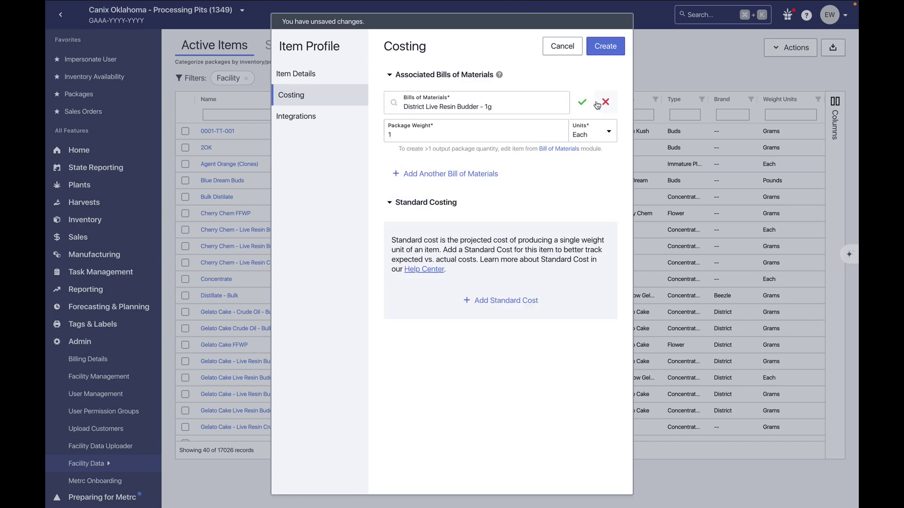
{"action": "left_click", "coordinate": [605, 102]}
{"action": "left_click", "coordinate": [608, 104]}
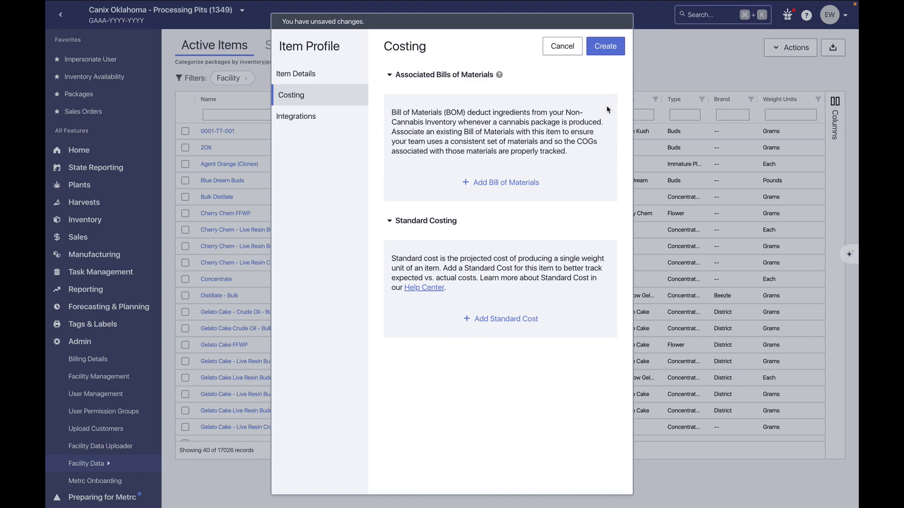
Add a standard cost of $19 per each, effective 09/01/2024 and ending 09/06/2024.
{"action": "left_click", "coordinate": [488, 320]}
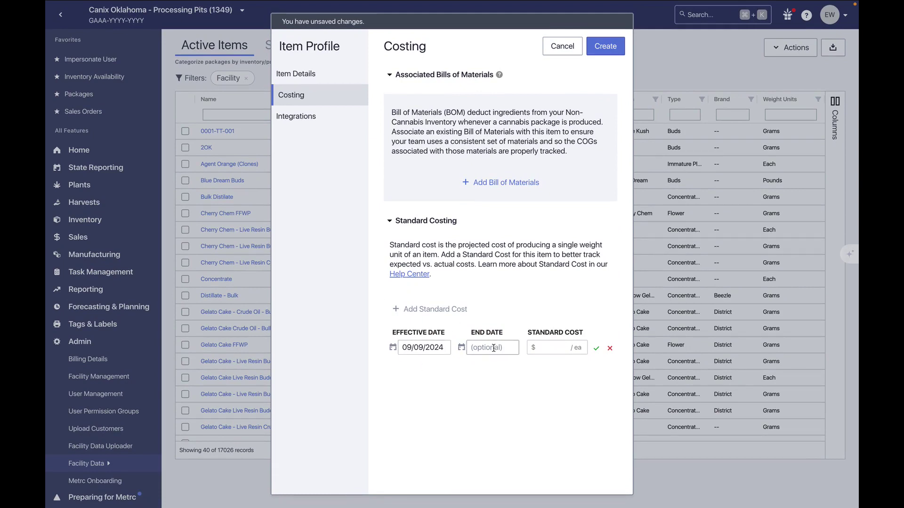
{"action": "left_click", "coordinate": [444, 348]}
{"action": "left_click", "coordinate": [414, 397]}
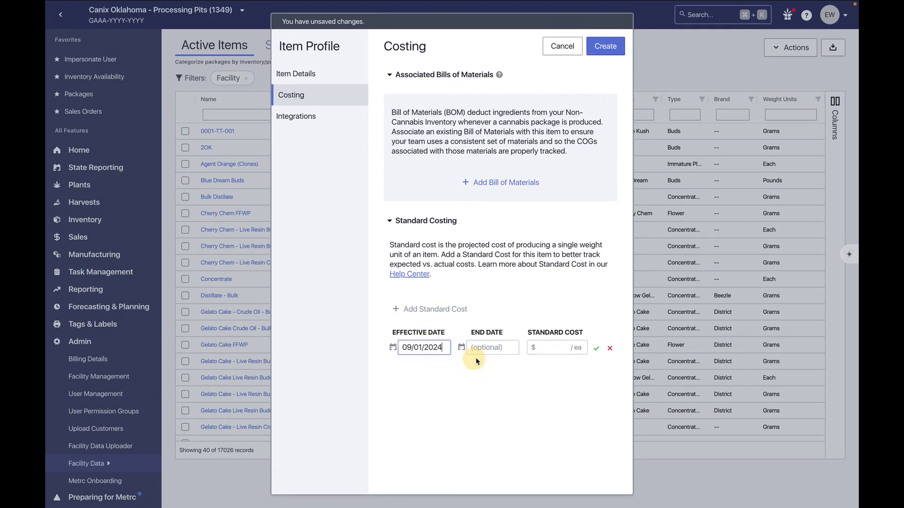
{"action": "left_click", "coordinate": [486, 351]}
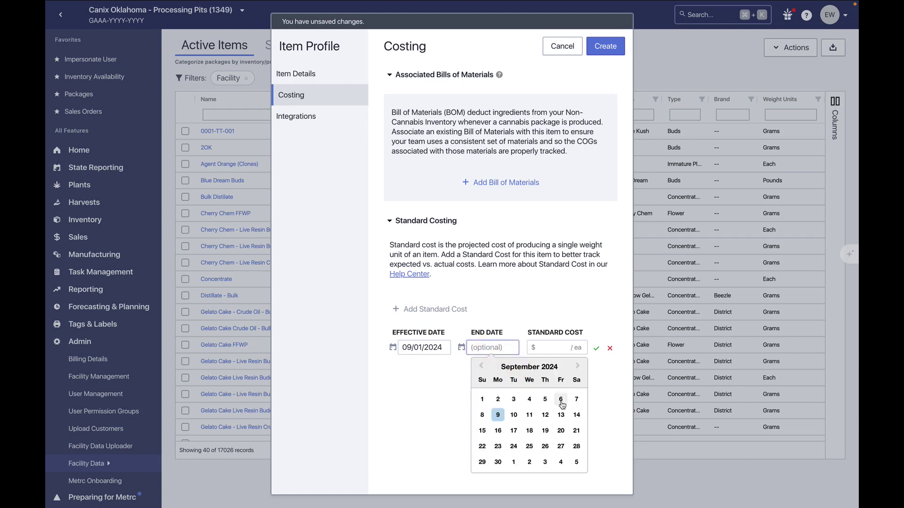
{"action": "left_click", "coordinate": [562, 400]}
{"action": "left_click", "coordinate": [550, 349]}
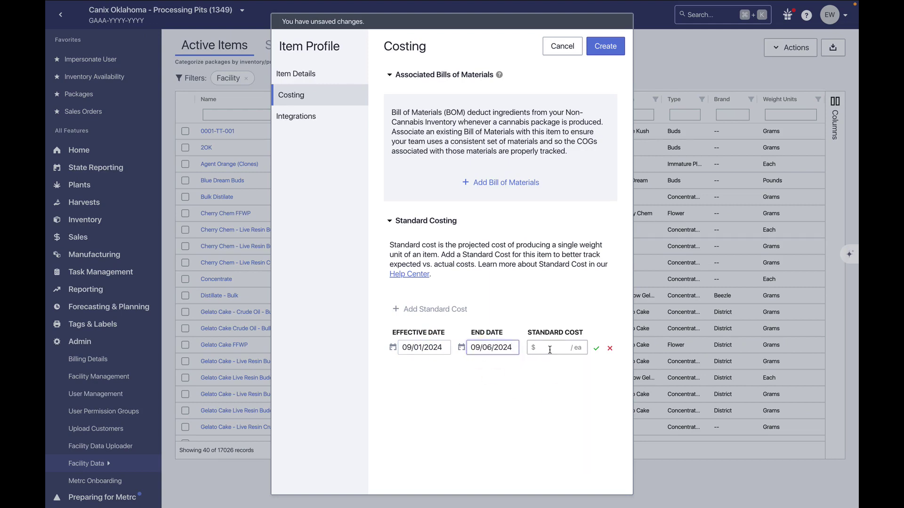
{"action": "type", "text": "19"}
{"action": "left_click", "coordinate": [550, 382]}
{"action": "left_click", "coordinate": [596, 349]}
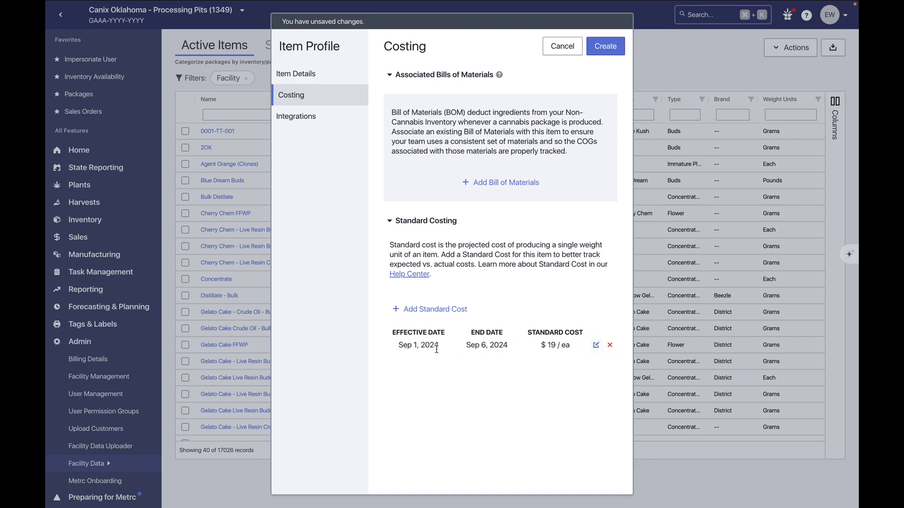
Add a second standard cost of $15 per each, effective 09/09/2024, without an end date.
{"action": "left_click", "coordinate": [425, 309]}
{"action": "left_click", "coordinate": [474, 347]}
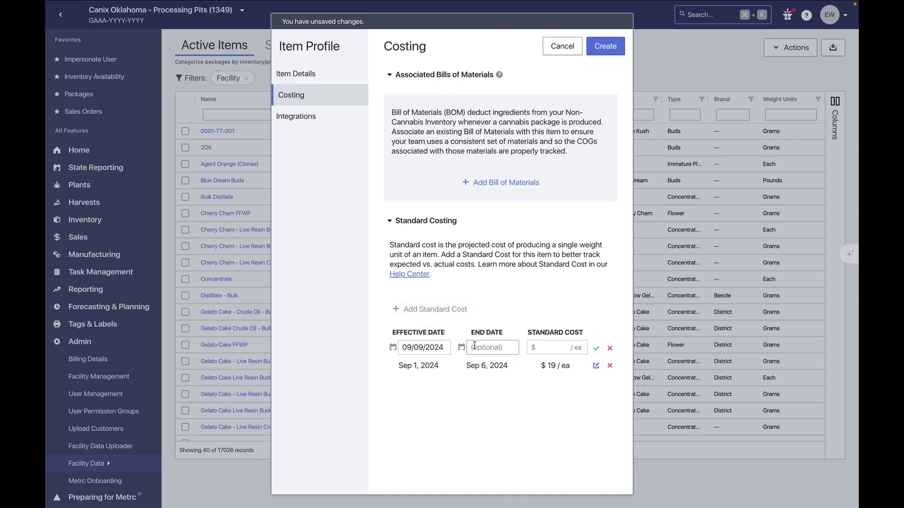
{"action": "left_click", "coordinate": [474, 347]}
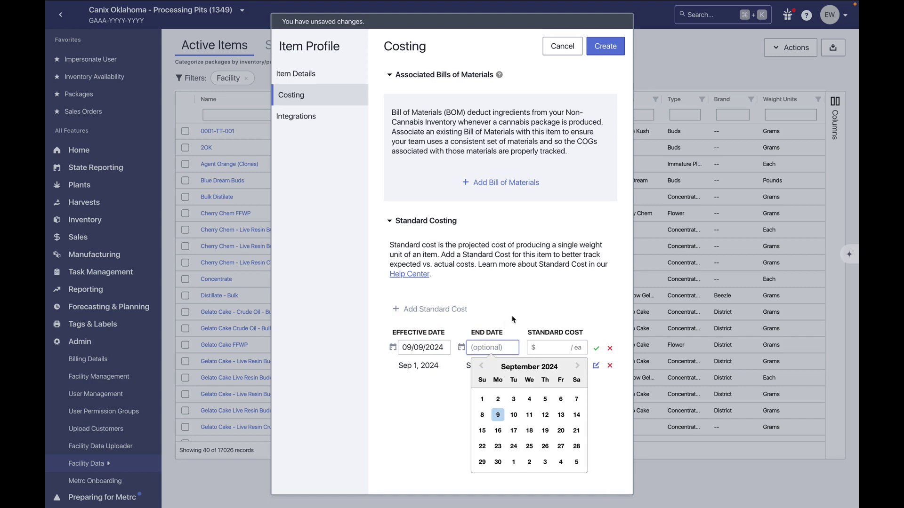
{"action": "left_click", "coordinate": [547, 347]}
{"action": "type", "text": "1"}
{"action": "key", "text": "Return"}
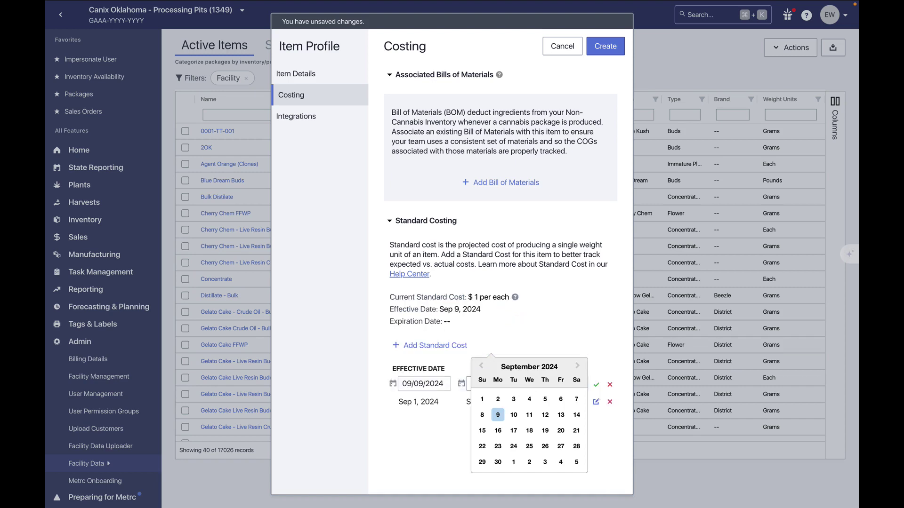
{"action": "type", "text": "5"}
{"action": "left_click", "coordinate": [596, 386]}
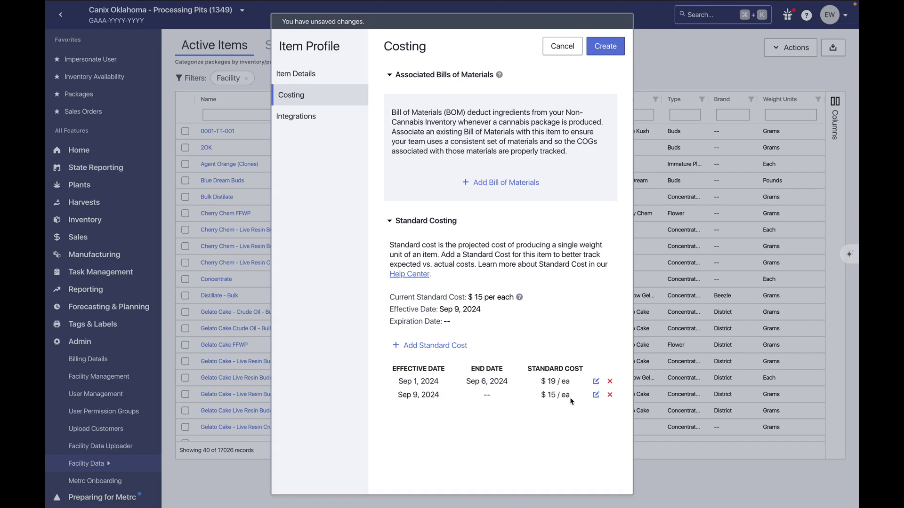
Remove the $15 standard cost record effective Sep 9, 2024.
{"action": "left_click", "coordinate": [610, 395]}
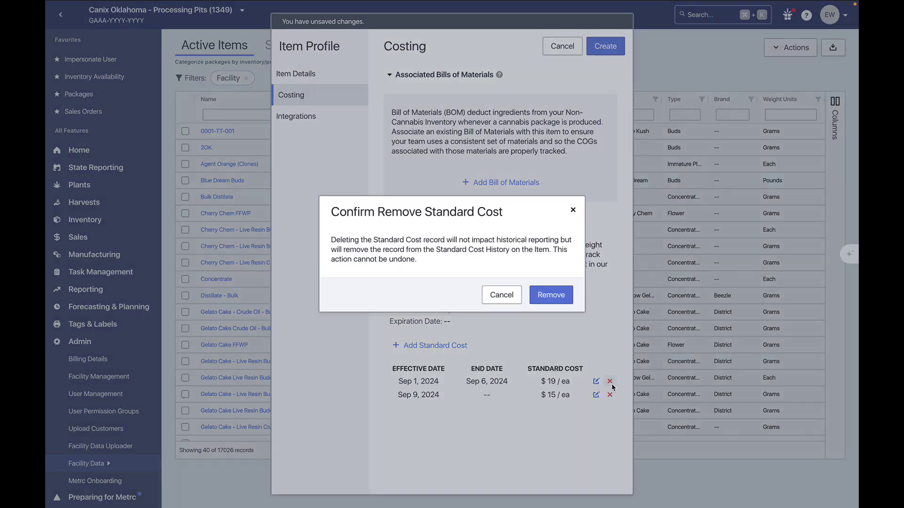
{"action": "left_click", "coordinate": [558, 304]}
Open the $19 standard cost record for editing and save it with the same dates and cost.
{"action": "left_click", "coordinate": [597, 345]}
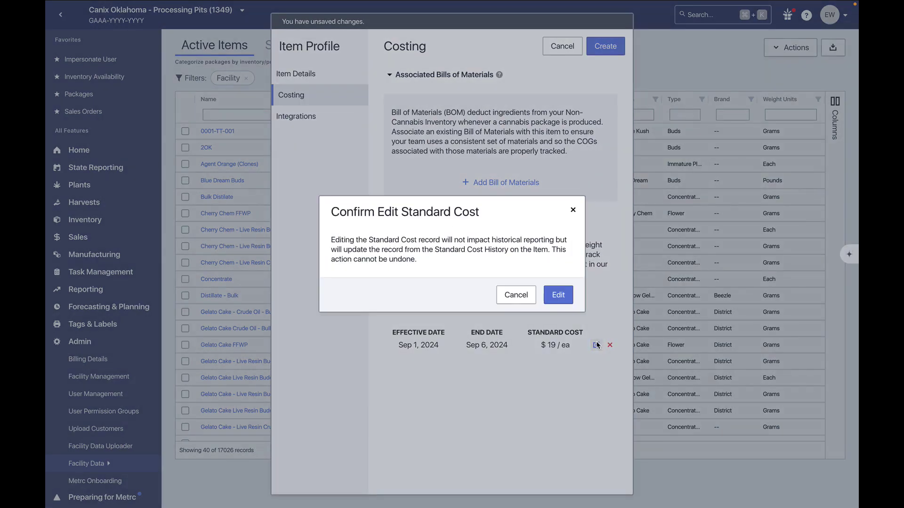
{"action": "left_click", "coordinate": [560, 296]}
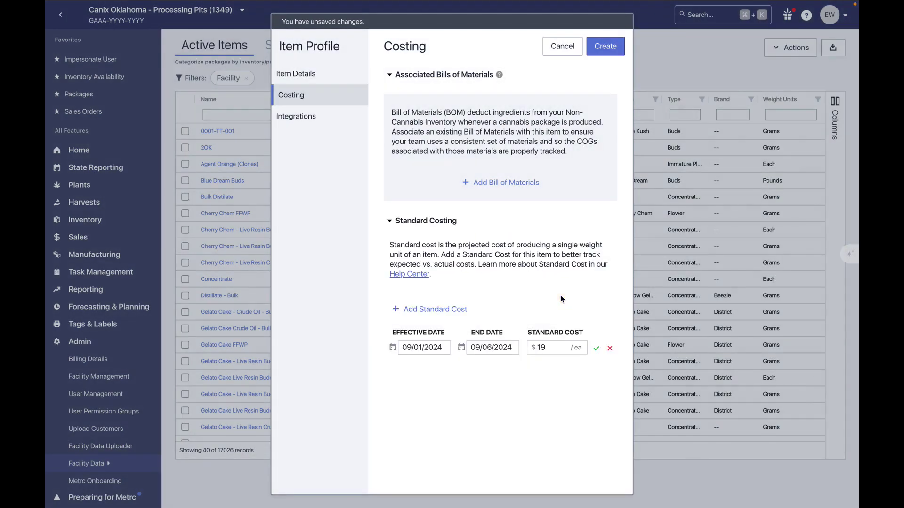
{"action": "left_click", "coordinate": [596, 348]}
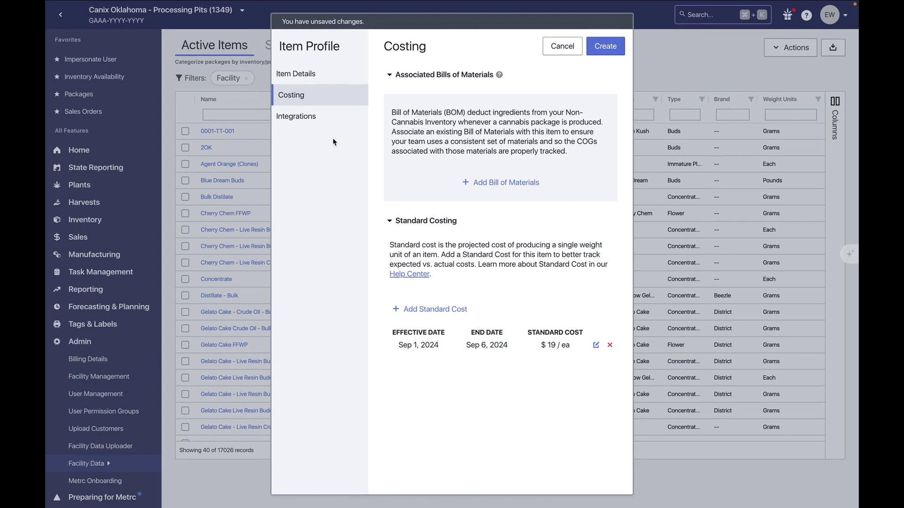
Review the item's Dutchie POS integration settings and create the Blue Dream 1G PreRoll - 20 pack item.
{"action": "left_click", "coordinate": [306, 117]}
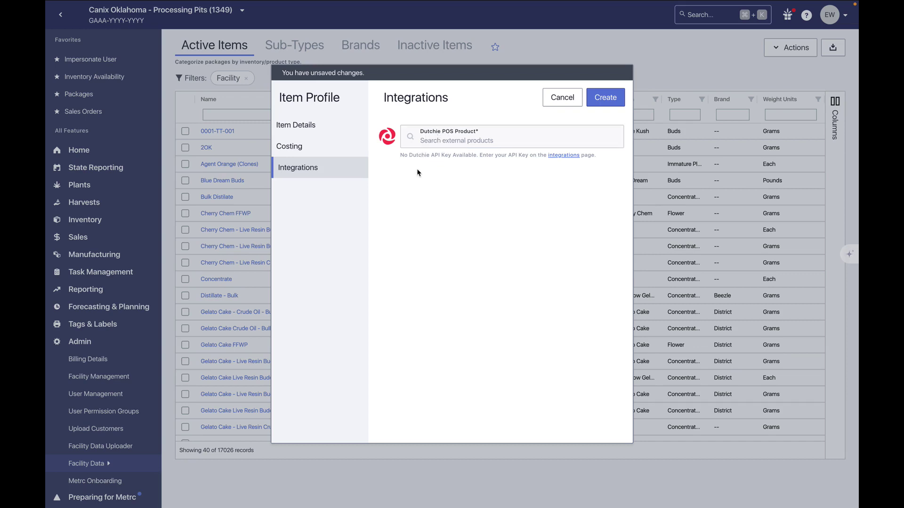
{"action": "left_click", "coordinate": [327, 133]}
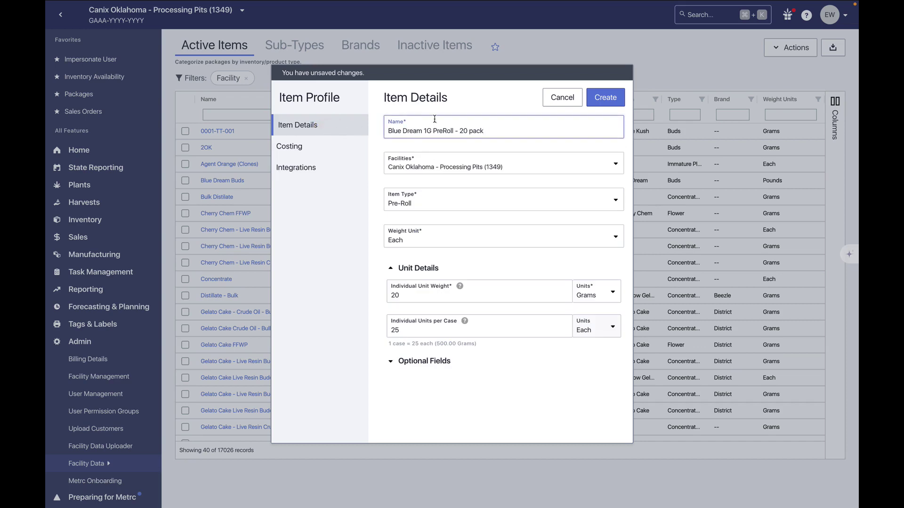
{"action": "left_click", "coordinate": [616, 102]}
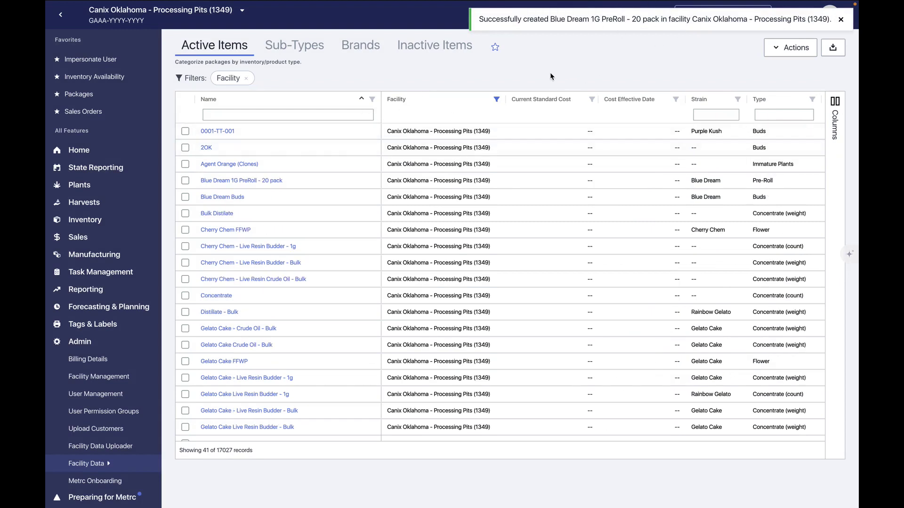
{"action": "left_click", "coordinate": [607, 22]}
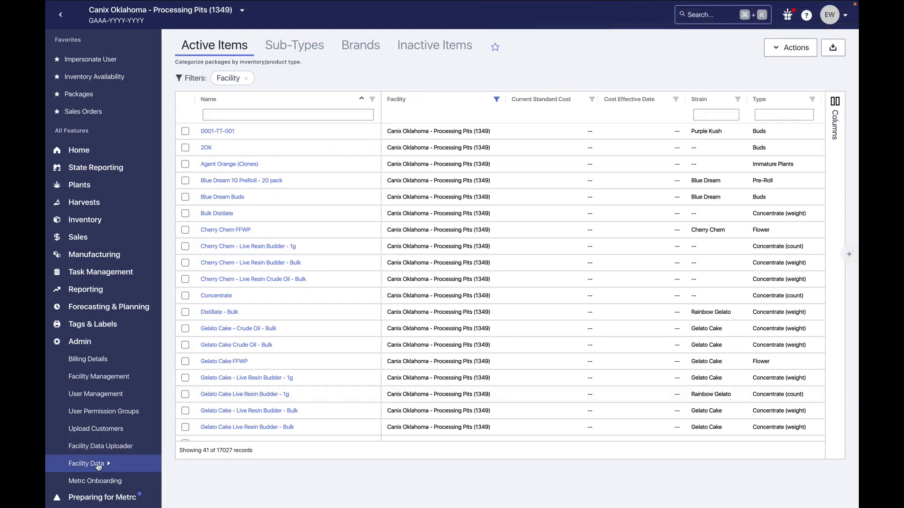
{"action": "scroll", "coordinate": [98, 454], "scroll_direction": "down", "scroll_amount": 2}
{"action": "mouse_move", "coordinate": [94, 412]}
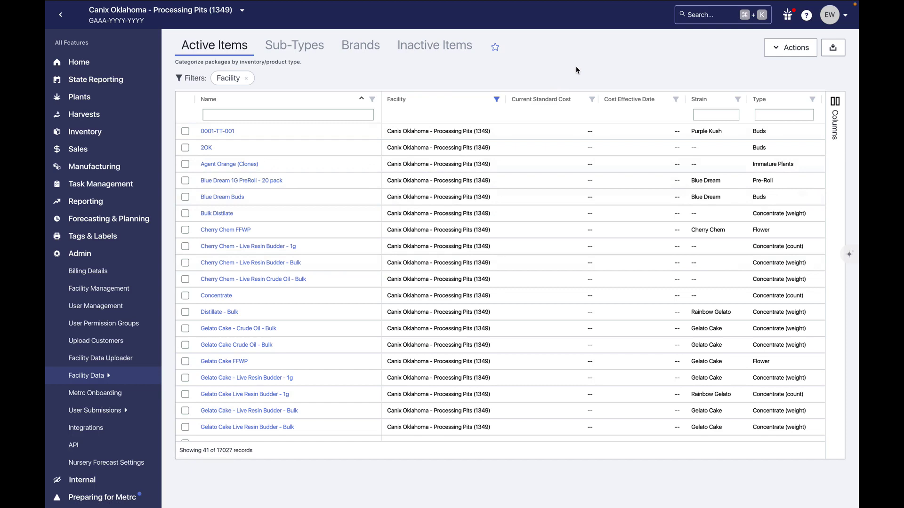
Open the Blue Dream 1G PreRoll - 20 pack item, expand its optional fields, and delete the item.
{"action": "left_click", "coordinate": [244, 184]}
{"action": "left_click", "coordinate": [246, 184]}
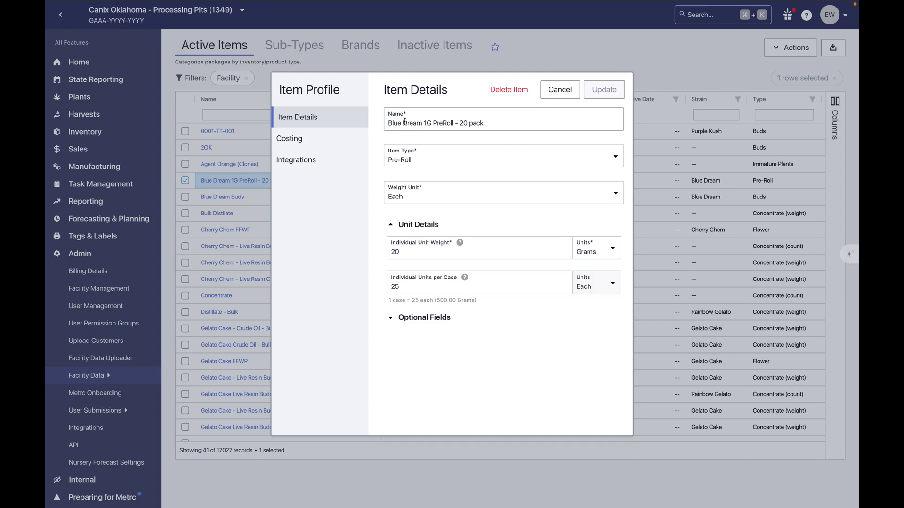
{"action": "left_click", "coordinate": [390, 318]}
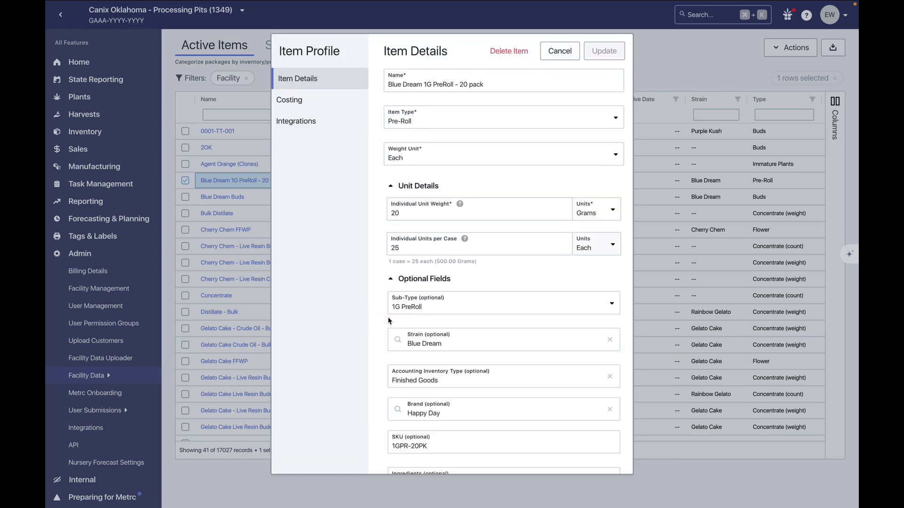
{"action": "left_click", "coordinate": [505, 51]}
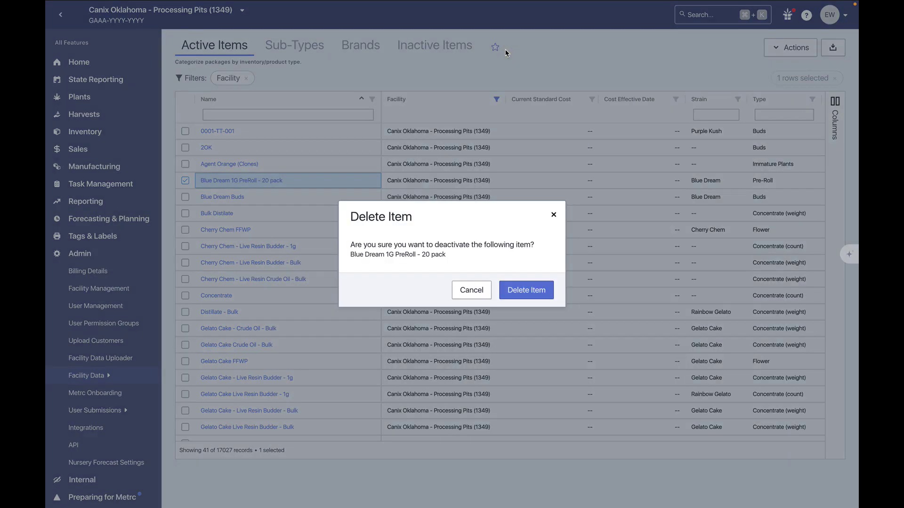
{"action": "left_click", "coordinate": [516, 290]}
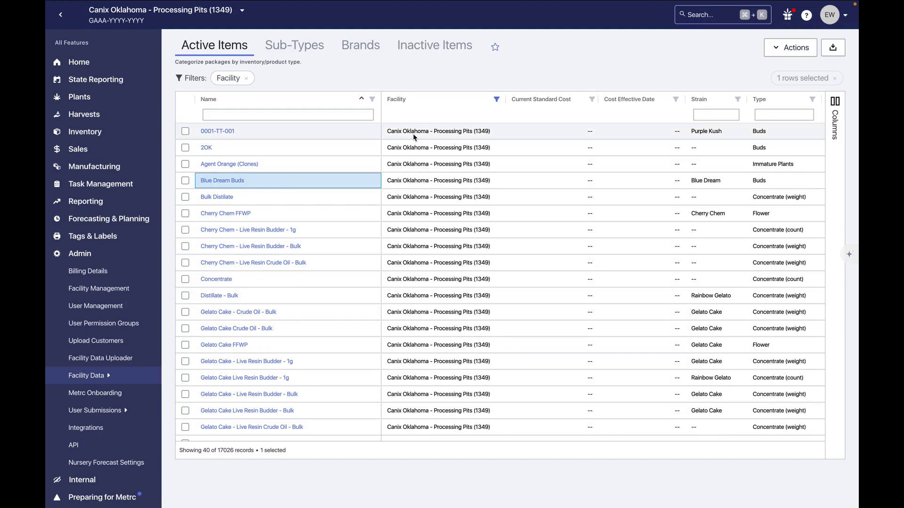
Examine the facility filter options, the available table columns, and the active items table across to its Sub-Type column.
{"action": "left_click", "coordinate": [496, 99]}
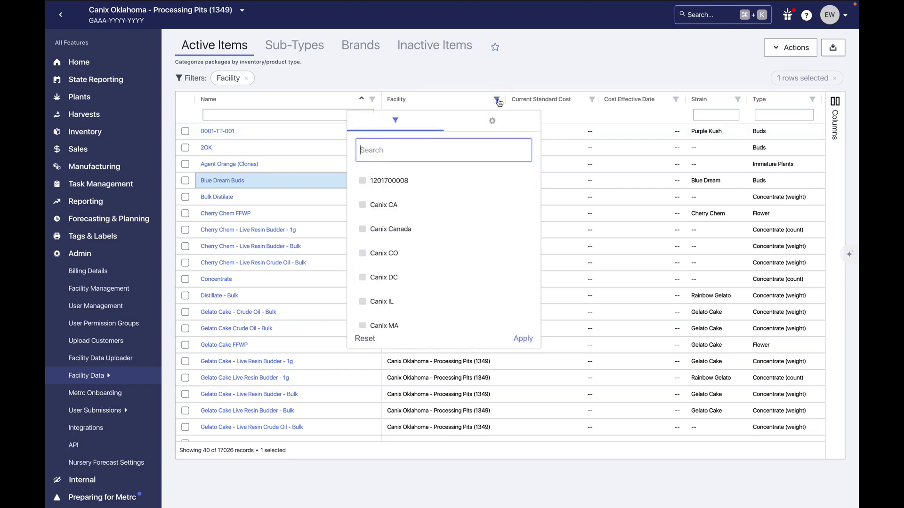
{"action": "left_click", "coordinate": [558, 80]}
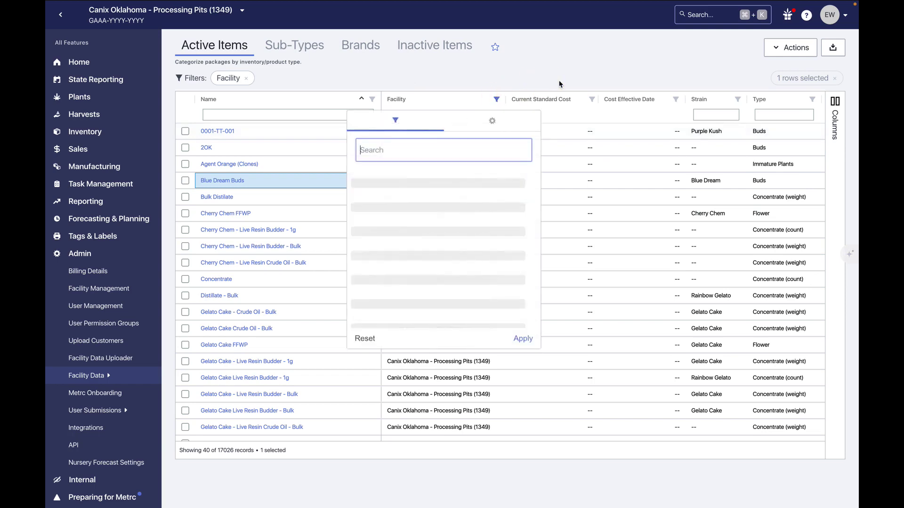
{"action": "left_click", "coordinate": [835, 132]}
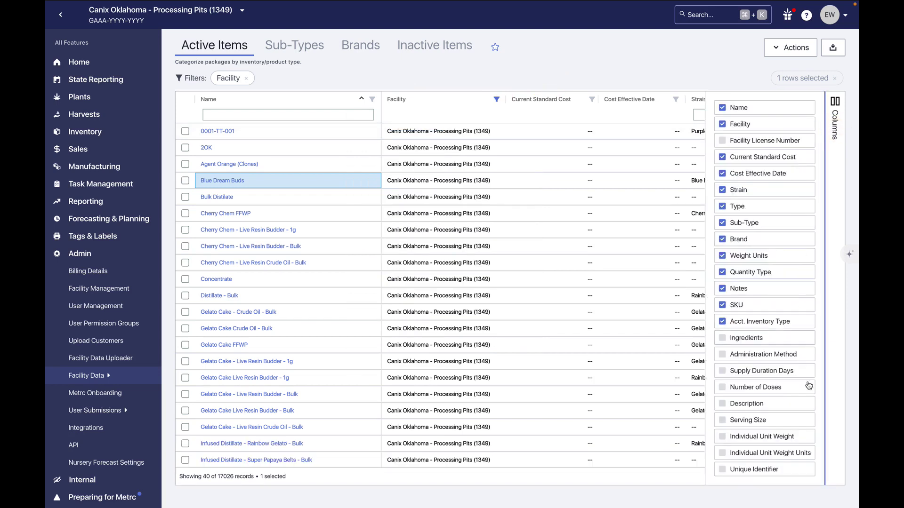
{"action": "left_click", "coordinate": [834, 138]}
{"action": "scroll", "coordinate": [699, 190], "scroll_direction": "right", "scroll_amount": 1}
{"action": "scroll", "coordinate": [700, 191], "scroll_direction": "right", "scroll_amount": 7}
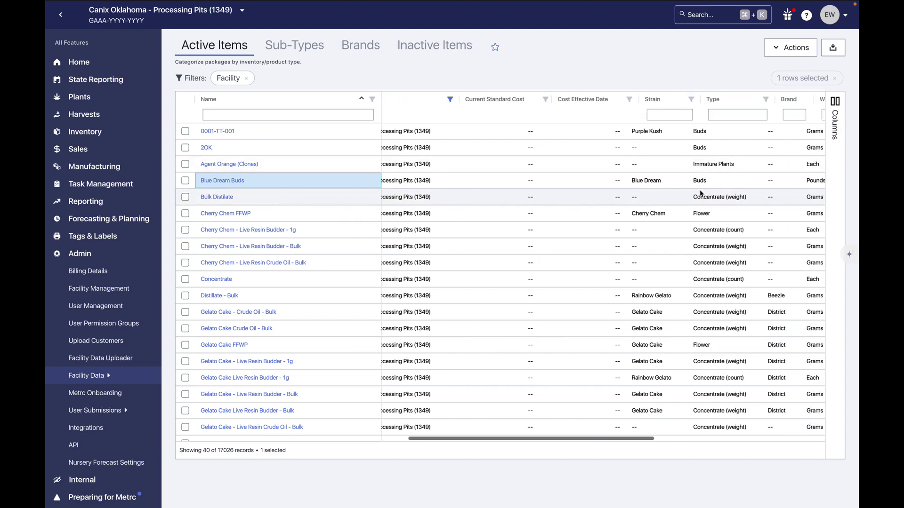
{"action": "scroll", "coordinate": [700, 190], "scroll_direction": "right", "scroll_amount": 4}
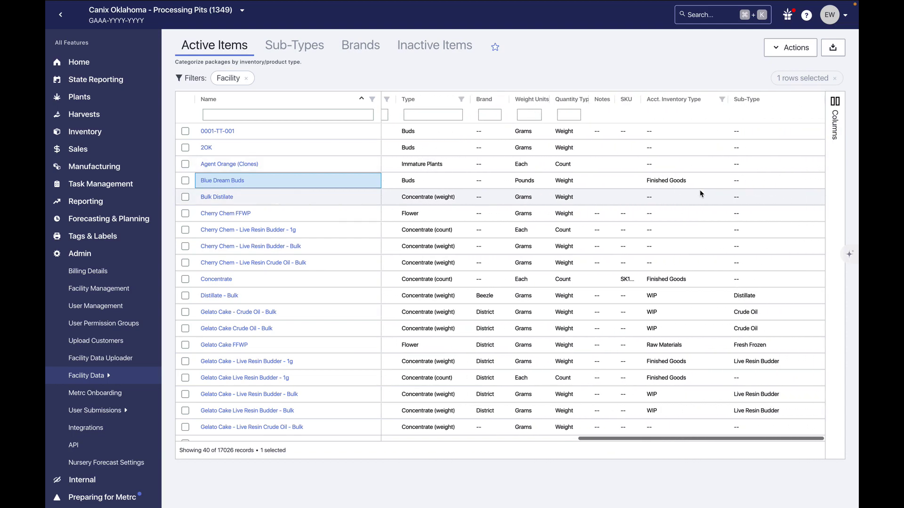
{"action": "scroll", "coordinate": [699, 190], "scroll_direction": "right", "scroll_amount": 1}
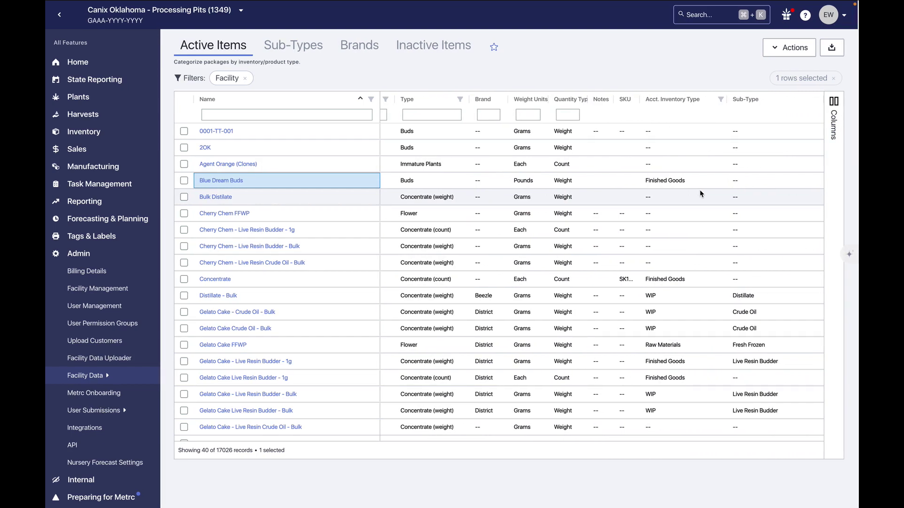
Select the items from 2OK through Cherry Chem - Live Resin Crude Oil - Bulk and bulk assign them the District brand.
{"action": "left_click", "coordinate": [636, 147]}
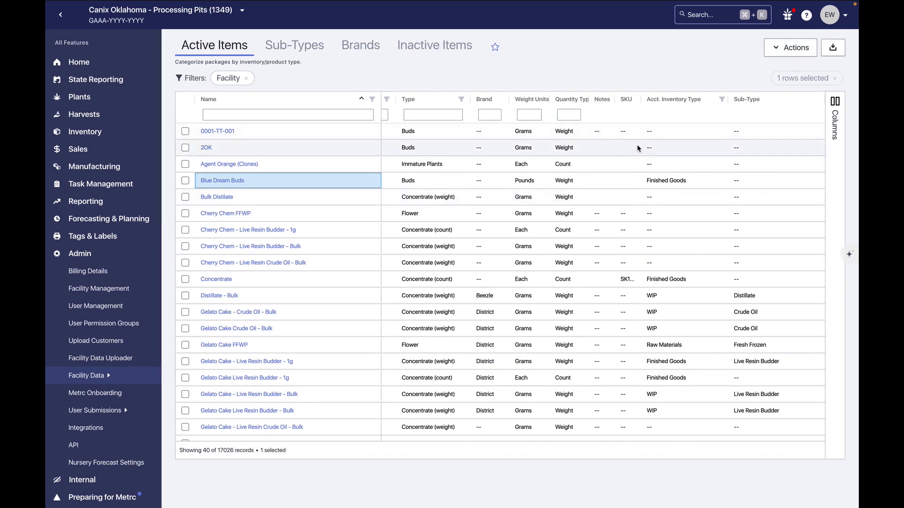
{"action": "left_click", "coordinate": [640, 266], "text": "shift"}
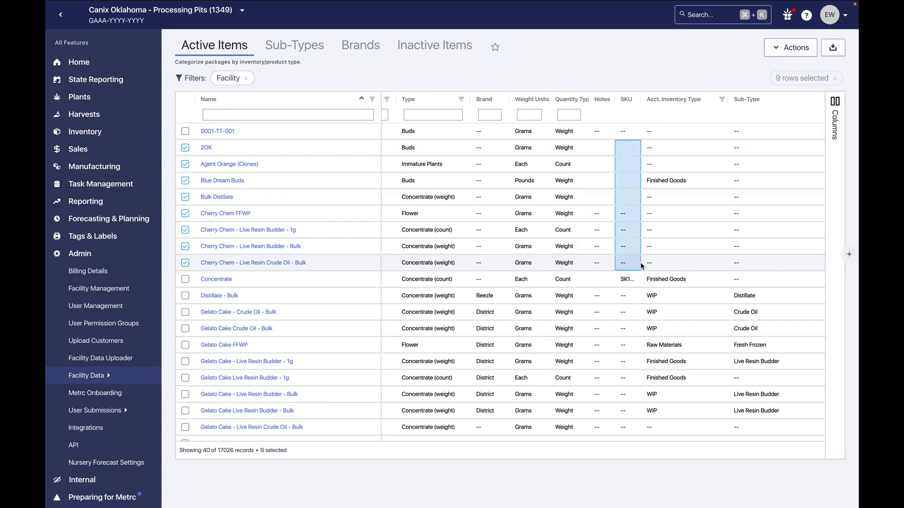
{"action": "left_click", "coordinate": [772, 49]}
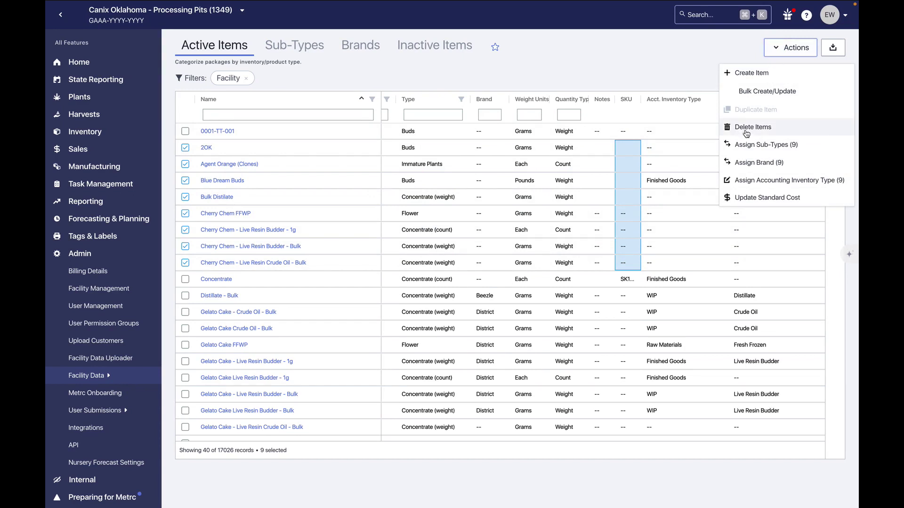
{"action": "left_click", "coordinate": [750, 163]}
{"action": "left_click", "coordinate": [454, 249]}
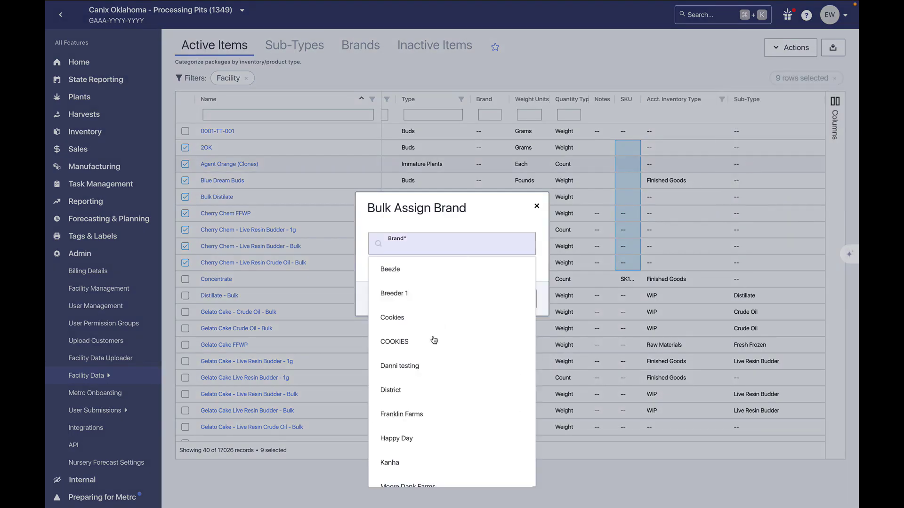
{"action": "left_click", "coordinate": [421, 391]}
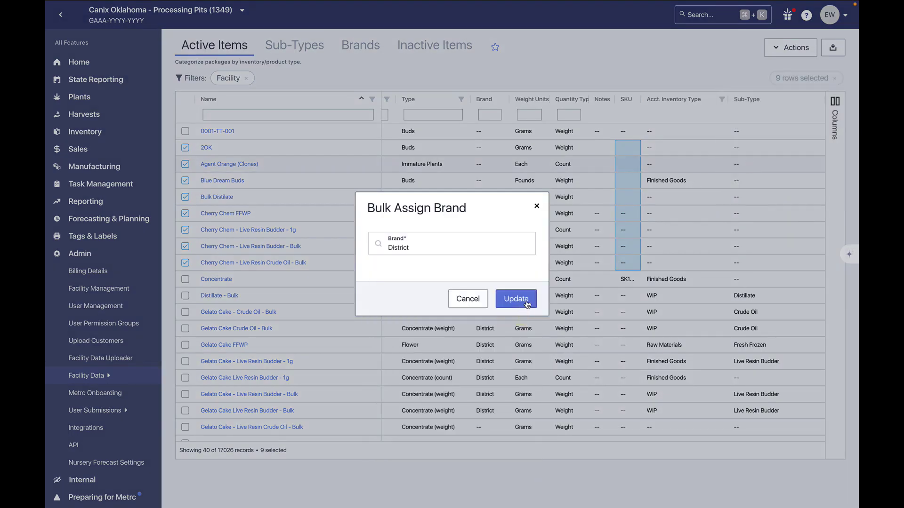
{"action": "left_click", "coordinate": [530, 299]}
{"action": "left_click", "coordinate": [797, 49]}
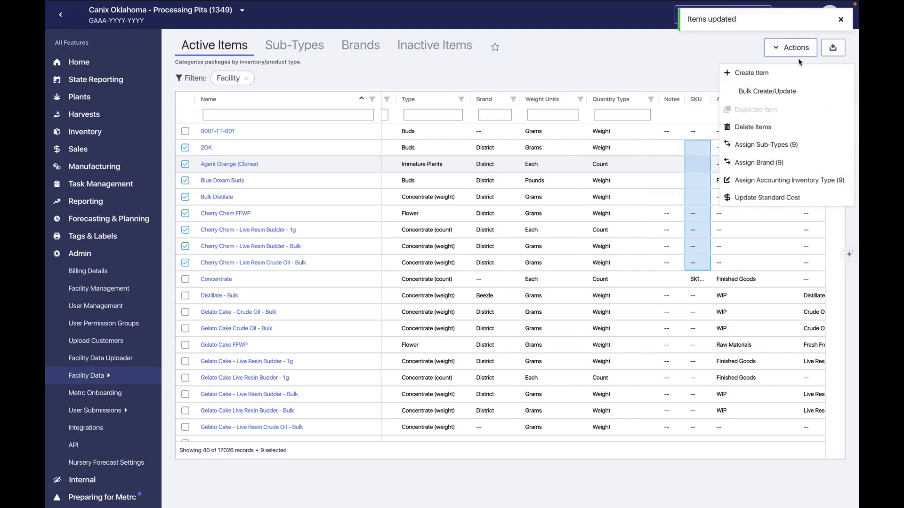
{"action": "left_click", "coordinate": [797, 58]}
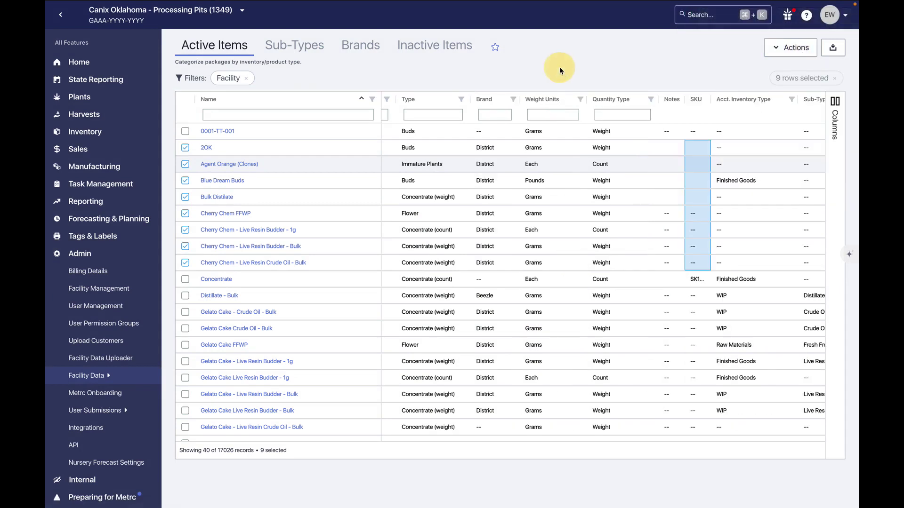